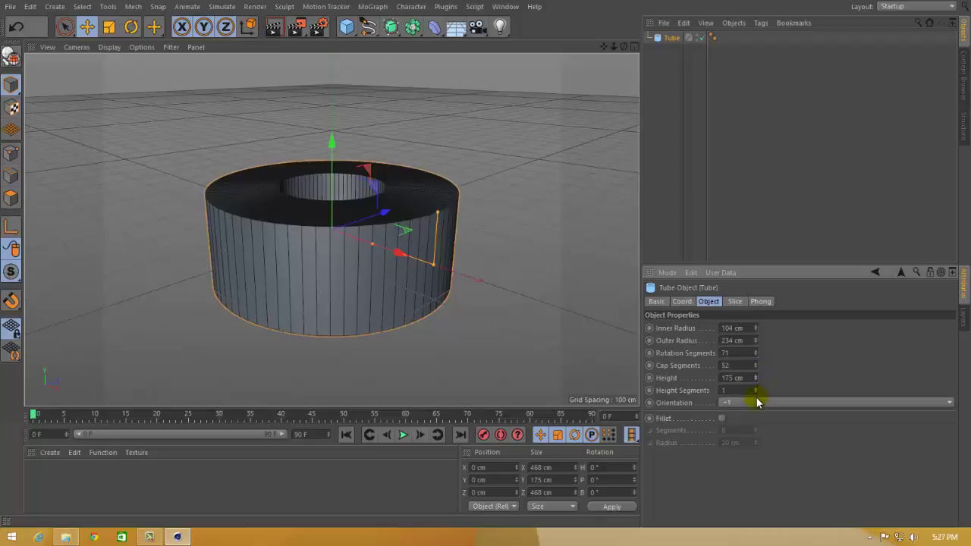
- Set the tube's height segments to 15, try the +Z orientation and return it to +Y
{"action": "left_click_drag", "start_coordinate": [755, 390], "coordinate": [742, 414]}
{"action": "left_click", "coordinate": [744, 404]}
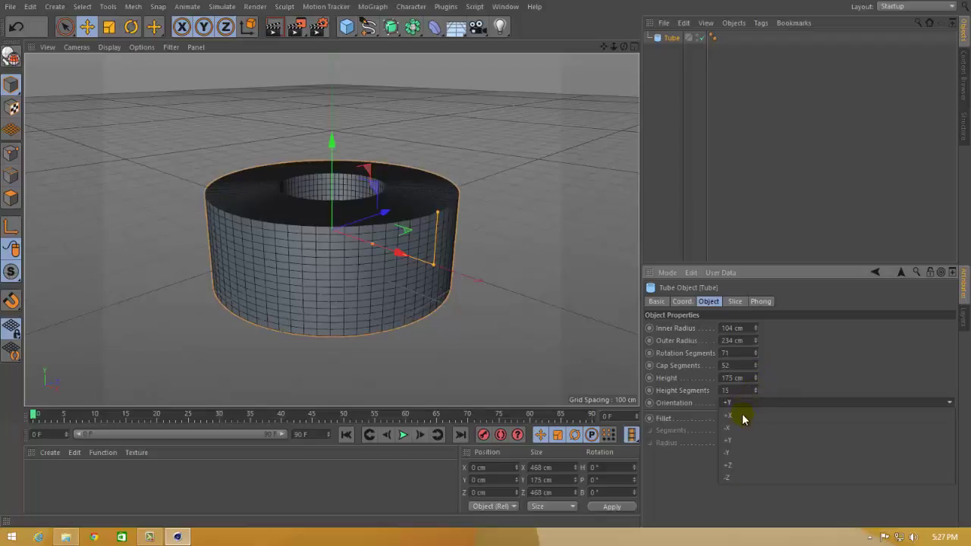
{"action": "left_click", "coordinate": [740, 469]}
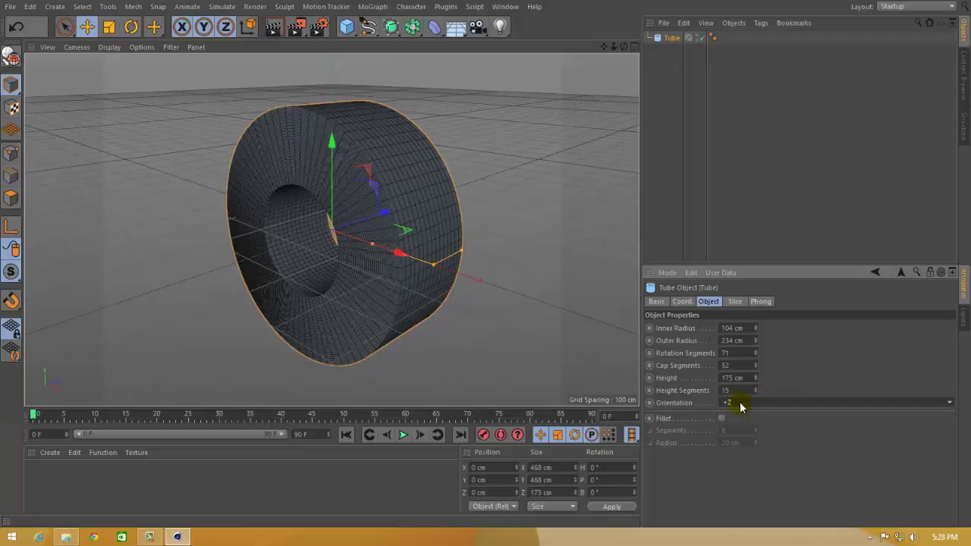
{"action": "left_click_drag", "start_coordinate": [737, 402], "coordinate": [690, 434]}
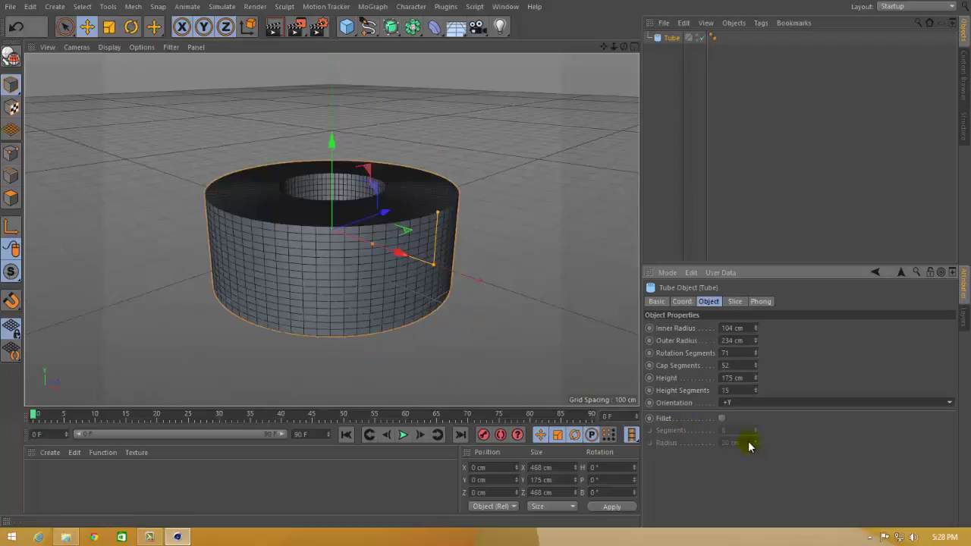
- Enable the tube's fillet with 14 segments and a 49 cm radius, and enable slicing with an adjusted start angle
{"action": "left_click", "coordinate": [721, 418]}
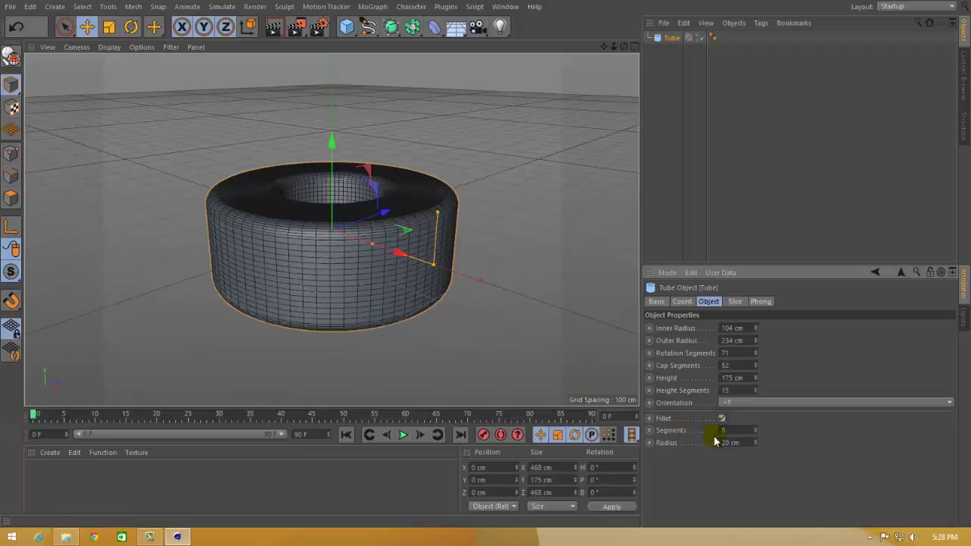
{"action": "left_click_drag", "start_coordinate": [756, 430], "coordinate": [755, 449]}
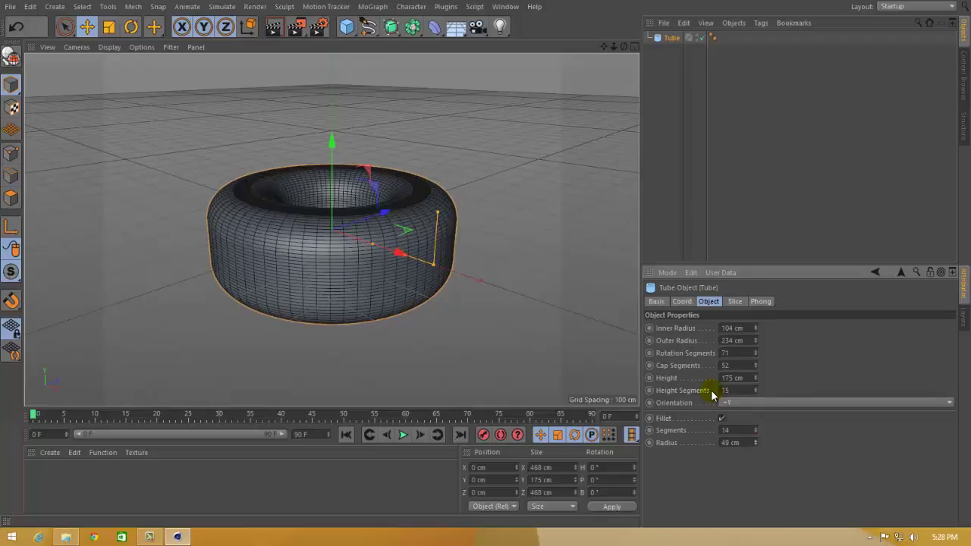
{"action": "left_click", "coordinate": [734, 303]}
{"action": "left_click", "coordinate": [702, 327]}
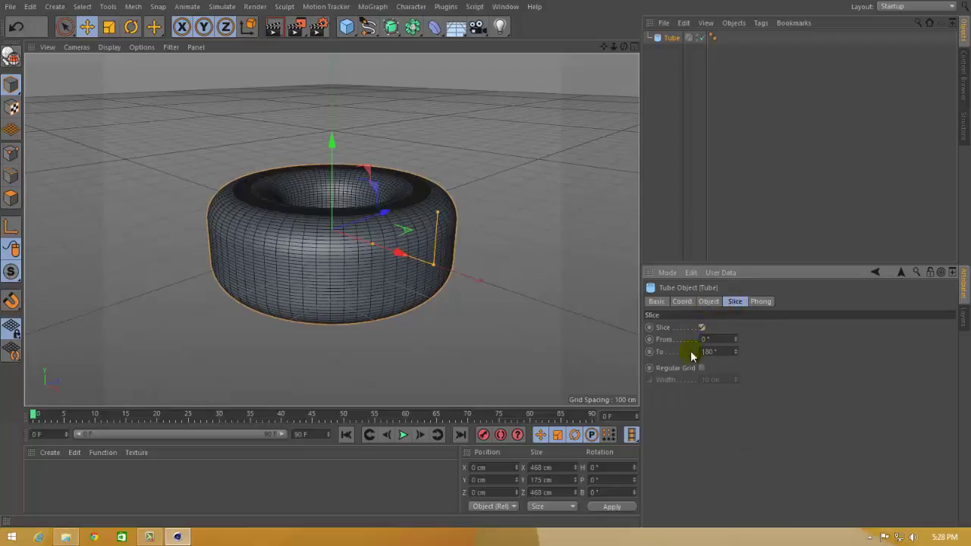
{"action": "mouse_move", "coordinate": [737, 341]}
{"action": "left_mouse_down"}
{"action": "mouse_move", "coordinate": [741, 327]}
{"action": "mouse_move", "coordinate": [734, 364]}
{"action": "mouse_move", "coordinate": [735, 347]}
{"action": "left_mouse_up"}
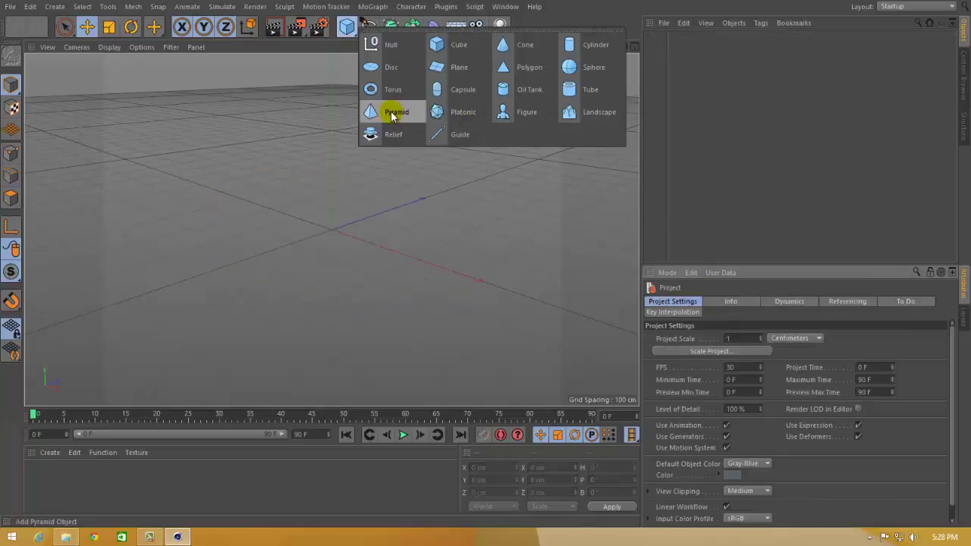
- Add a pyramid sized 259 × 229 × 210 cm with 15 segments and change its orientation
{"action": "left_click", "coordinate": [392, 114]}
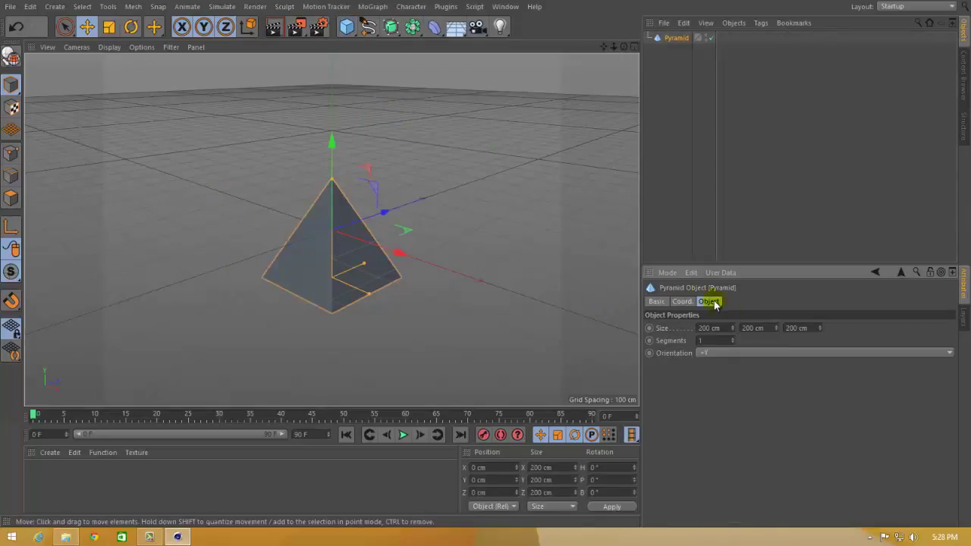
{"action": "left_click_drag", "start_coordinate": [732, 328], "coordinate": [819, 323]}
{"action": "left_click_drag", "start_coordinate": [733, 339], "coordinate": [736, 379]}
{"action": "left_click", "coordinate": [726, 356]}
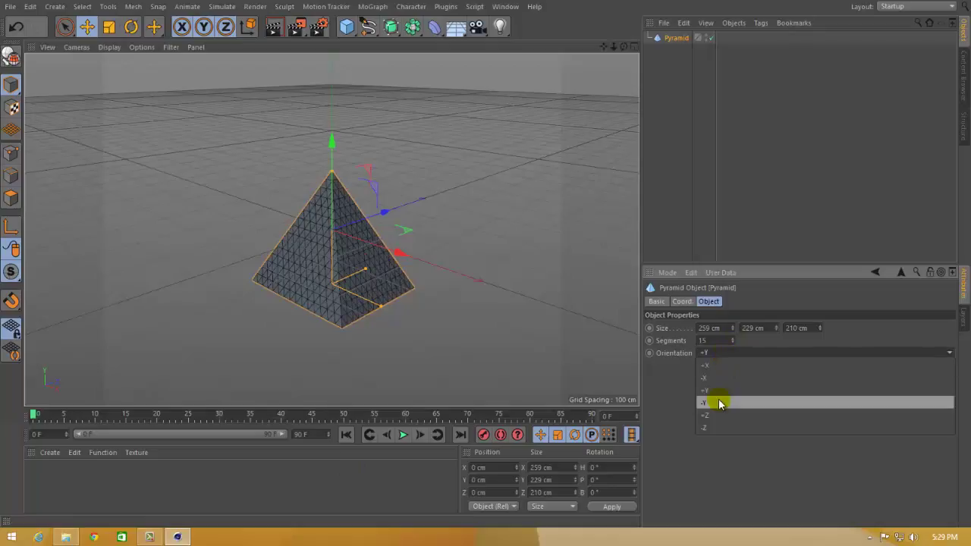
{"action": "left_click", "coordinate": [717, 410]}
- Delete the pyramid and add a platonic solid with a 91 cm radius and 3 segments
{"action": "key", "text": "Delete"}
{"action": "left_click", "coordinate": [347, 26]}
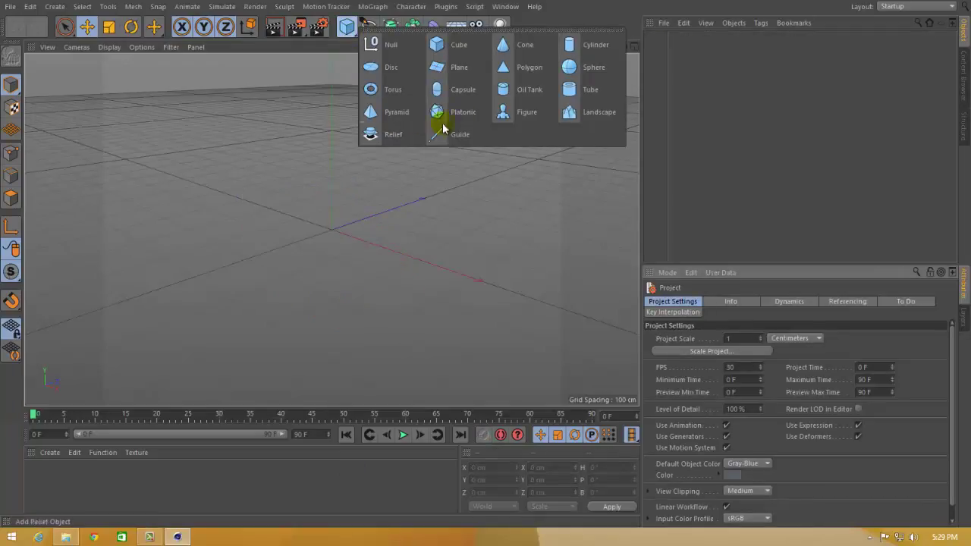
{"action": "left_click", "coordinate": [461, 113]}
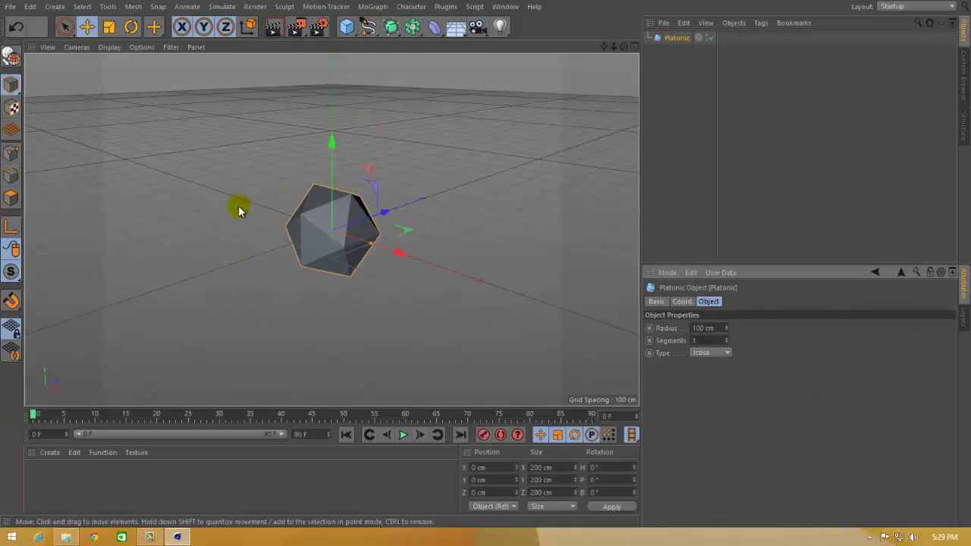
{"action": "mouse_move", "coordinate": [726, 331]}
{"action": "left_mouse_down"}
{"action": "mouse_move", "coordinate": [102, 361]}
{"action": "mouse_move", "coordinate": [114, 34]}
{"action": "mouse_move", "coordinate": [109, 45]}
{"action": "mouse_move", "coordinate": [724, 343]}
{"action": "left_mouse_up"}
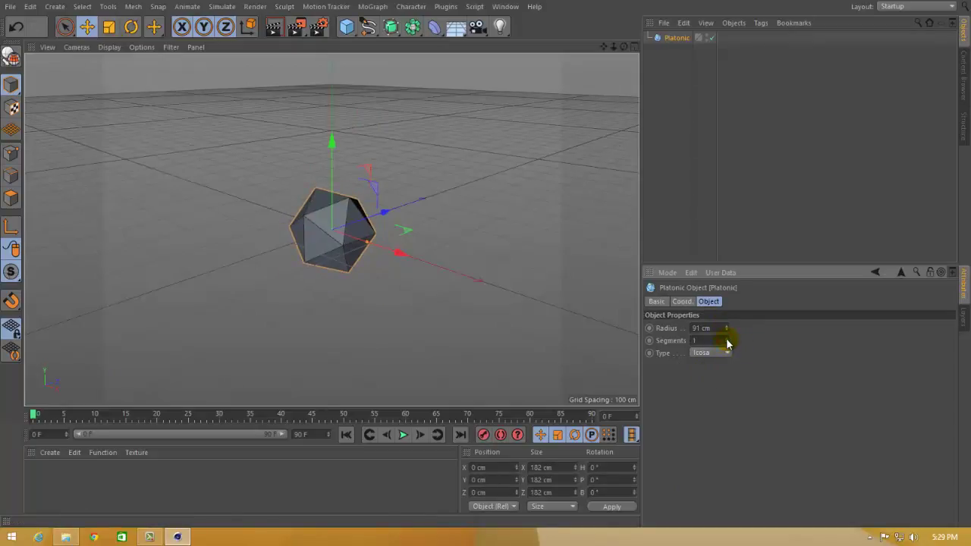
{"action": "left_click", "coordinate": [726, 339]}
{"action": "left_click", "coordinate": [726, 338]}
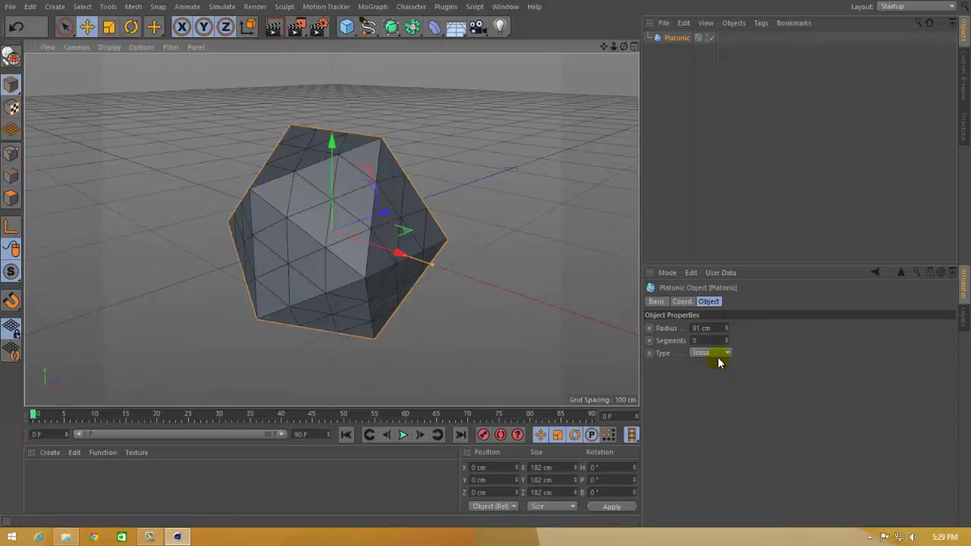
- Try the Hexa, Octa and Dodeca types on the platonic solid
{"action": "left_click", "coordinate": [719, 355]}
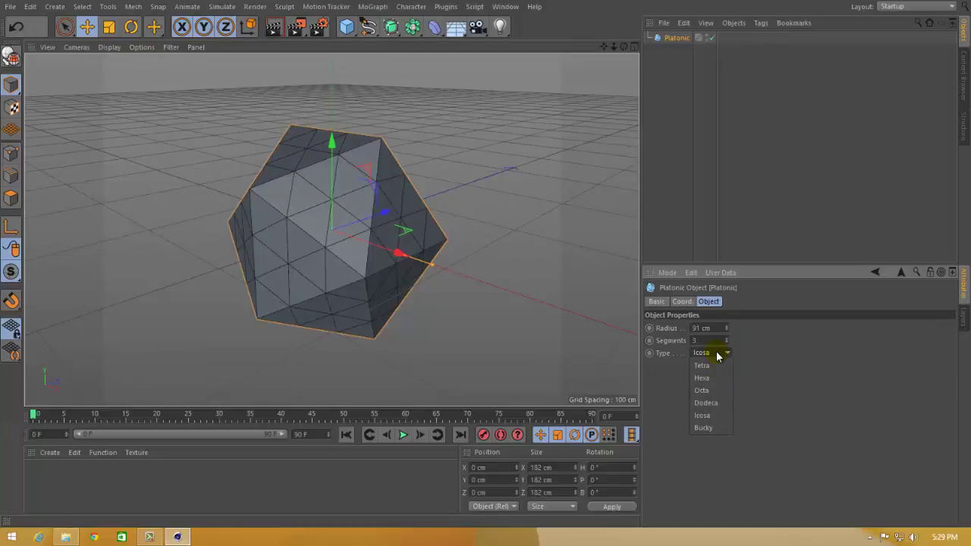
{"action": "left_click", "coordinate": [714, 379]}
{"action": "left_click", "coordinate": [713, 355]}
{"action": "left_click", "coordinate": [711, 391]}
{"action": "left_click", "coordinate": [711, 355]}
{"action": "left_click", "coordinate": [713, 405]}
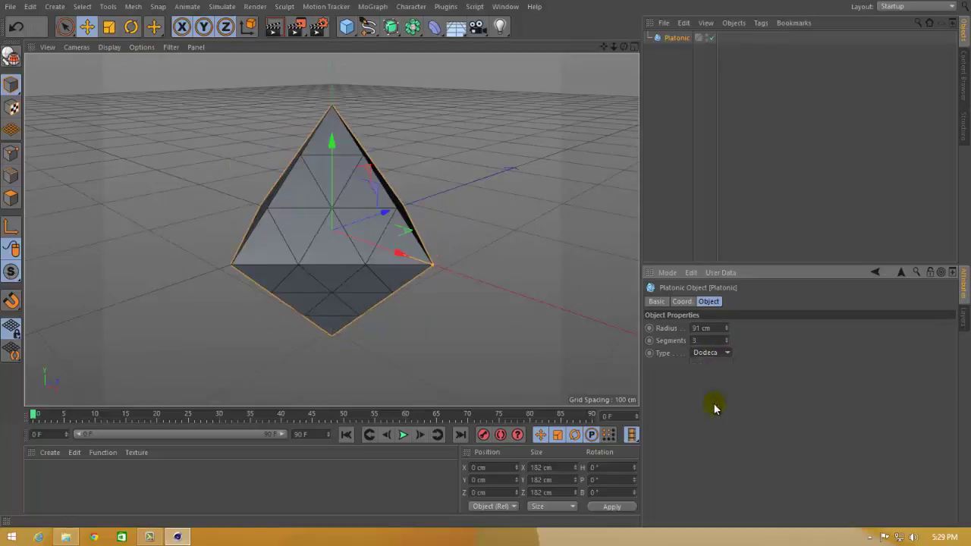
{"action": "left_click", "coordinate": [711, 354]}
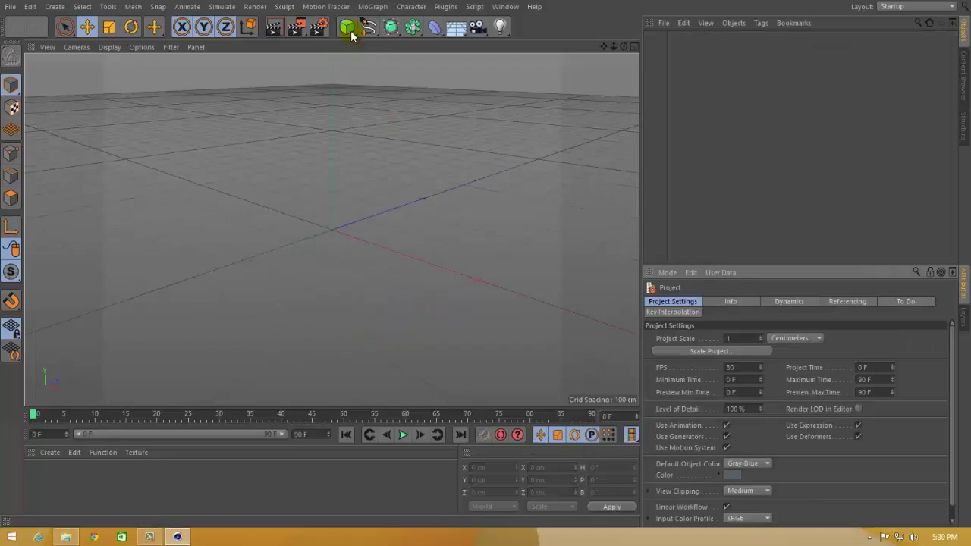
- Add a human figure primitive, adjust its height and segments, and change the viewport's shading mode
{"action": "left_click", "coordinate": [346, 27]}
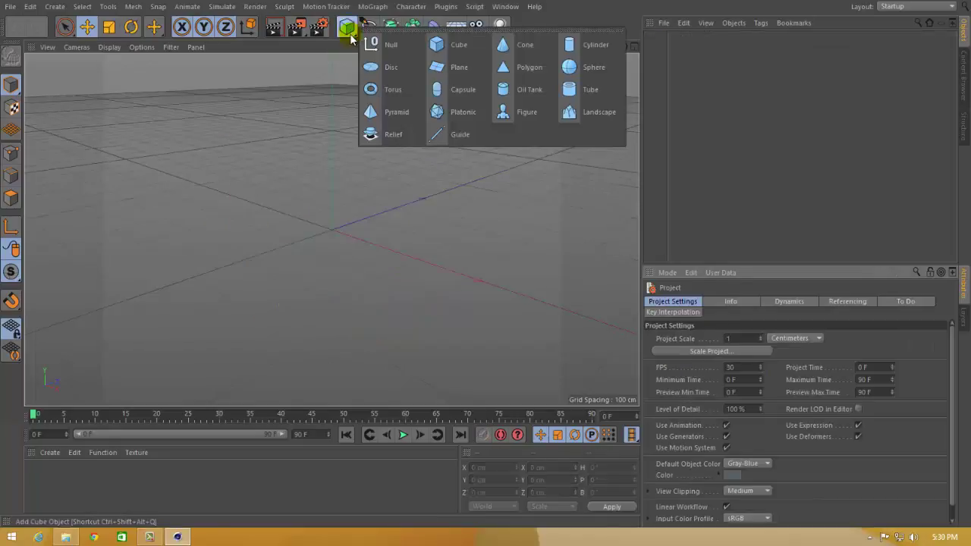
{"action": "left_click", "coordinate": [523, 113]}
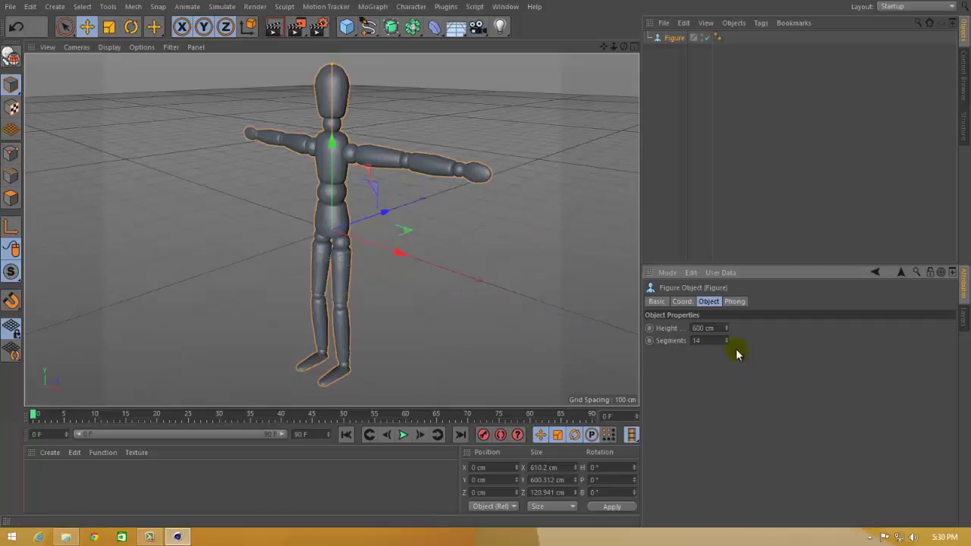
{"action": "mouse_move", "coordinate": [726, 332]}
{"action": "left_mouse_down"}
{"action": "mouse_move", "coordinate": [723, 314]}
{"action": "mouse_move", "coordinate": [728, 346]}
{"action": "left_mouse_up"}
{"action": "left_click", "coordinate": [110, 47]}
{"action": "left_click", "coordinate": [129, 78]}
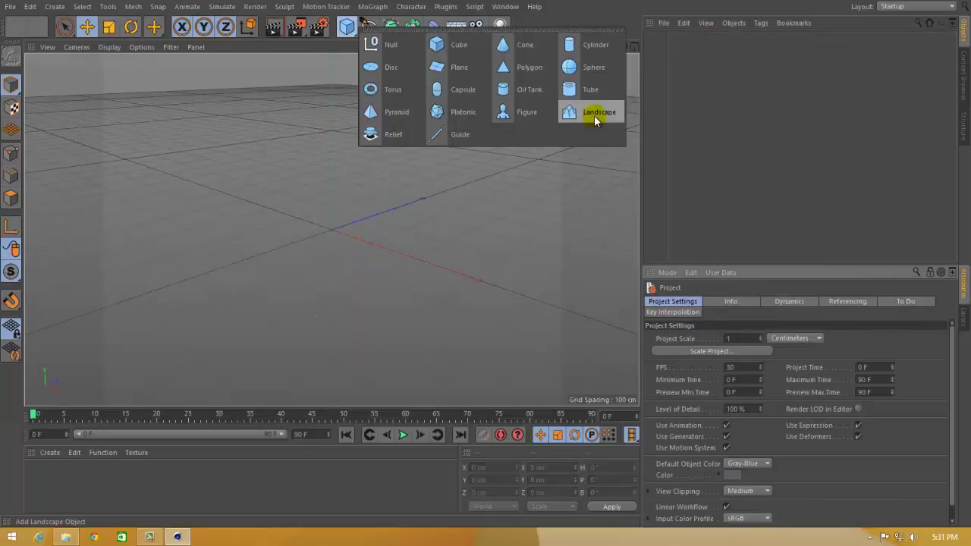
- Add a 639 × 130 × 600 cm landscape with 124 width segments, 58 depth segments, and rough and fine furrows at 100%
{"action": "left_click", "coordinate": [595, 115]}
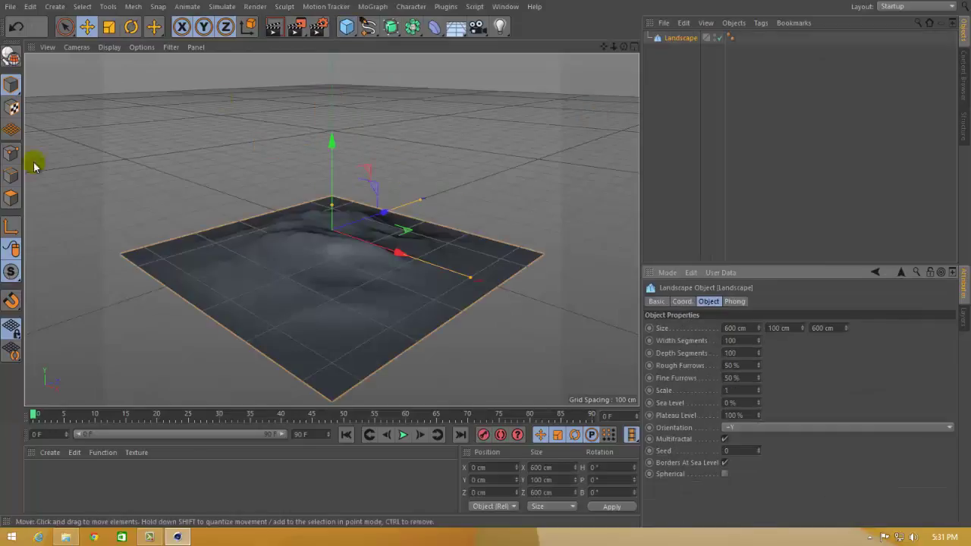
{"action": "left_click_drag", "start_coordinate": [296, 309], "coordinate": [372, 305], "text": "alt"}
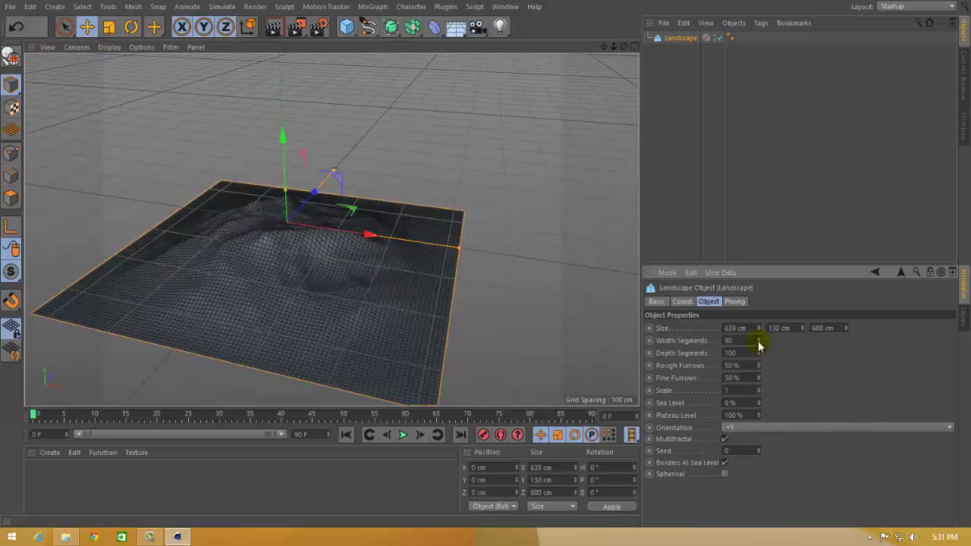
{"action": "left_click_drag", "start_coordinate": [759, 345], "coordinate": [759, 364]}
{"action": "left_click_drag", "start_coordinate": [341, 227], "coordinate": [459, 260], "text": "alt"}
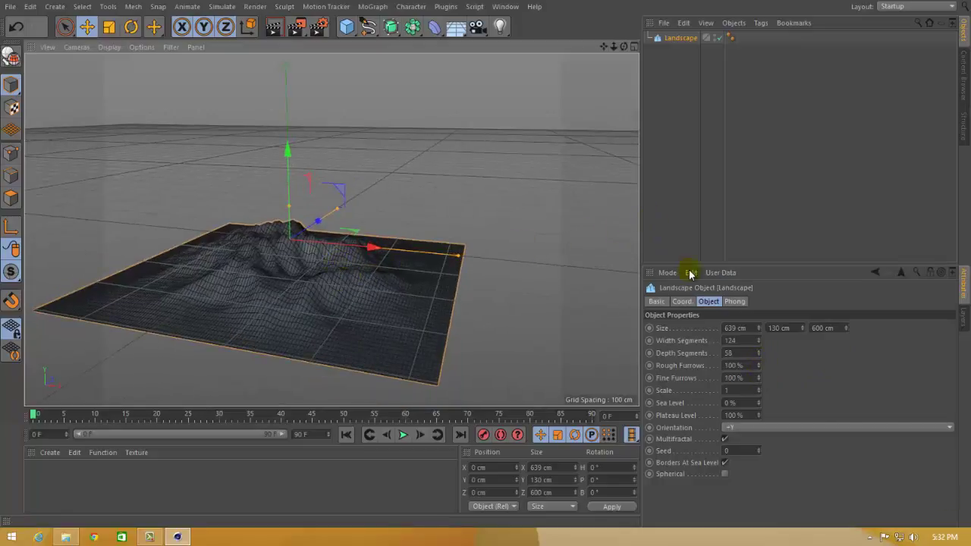
- Set the landscape's scale to 1.37, sea level to 17%, plateau level to 47% and seed to -1
{"action": "left_click_drag", "start_coordinate": [759, 389], "coordinate": [758, 388]}
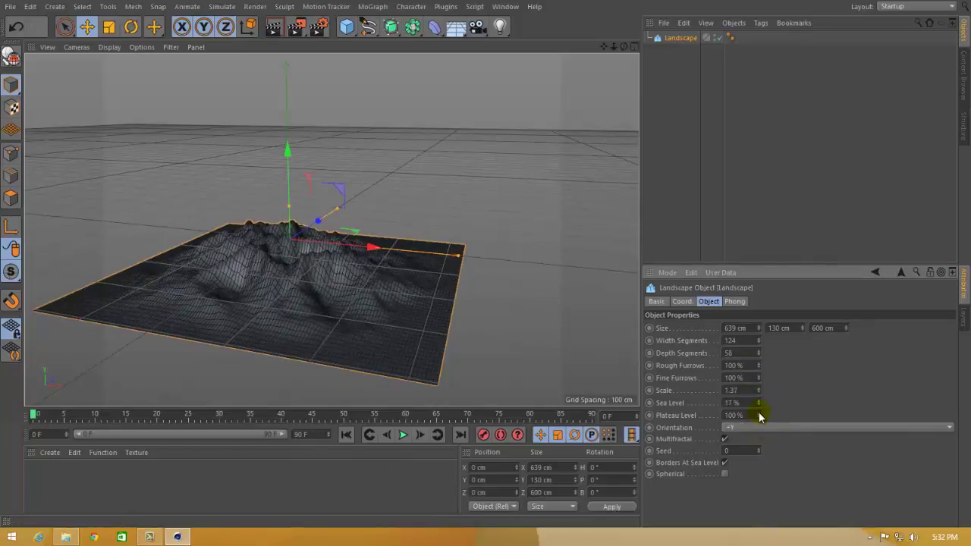
{"action": "left_click_drag", "start_coordinate": [759, 415], "coordinate": [759, 415]}
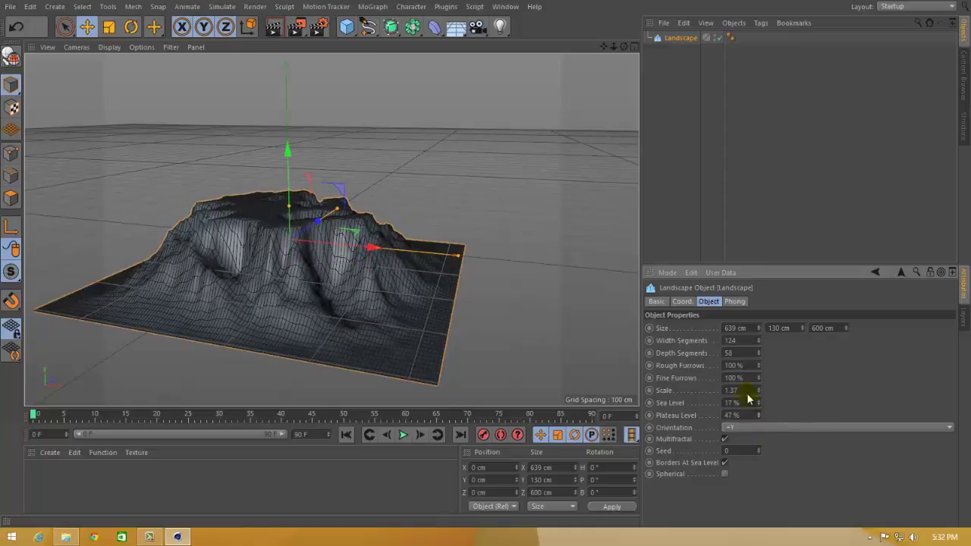
{"action": "left_click", "coordinate": [748, 430]}
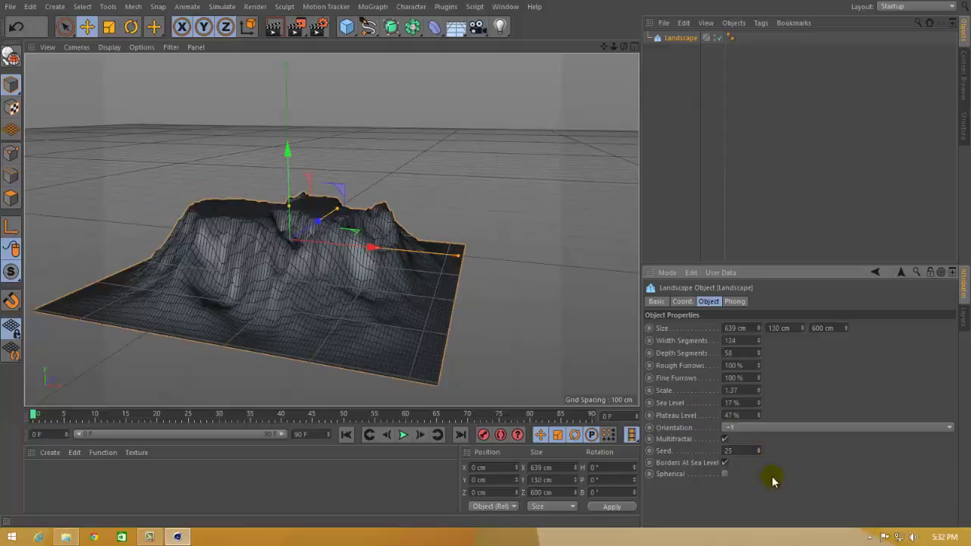
{"action": "left_click_drag", "start_coordinate": [759, 450], "coordinate": [762, 453]}
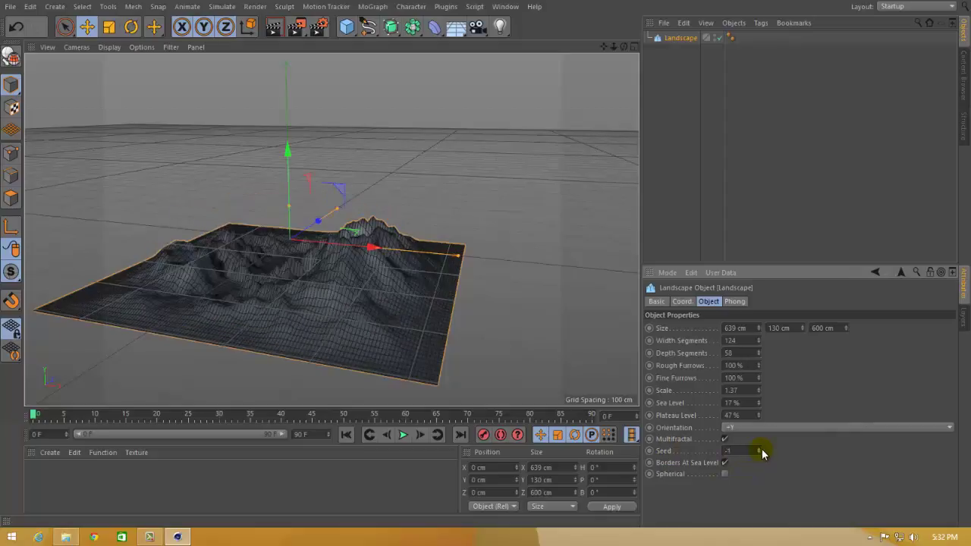
- Try the landscape without borders at sea level, and try its spherical form, inspecting it from another angle
{"action": "left_click", "coordinate": [725, 463]}
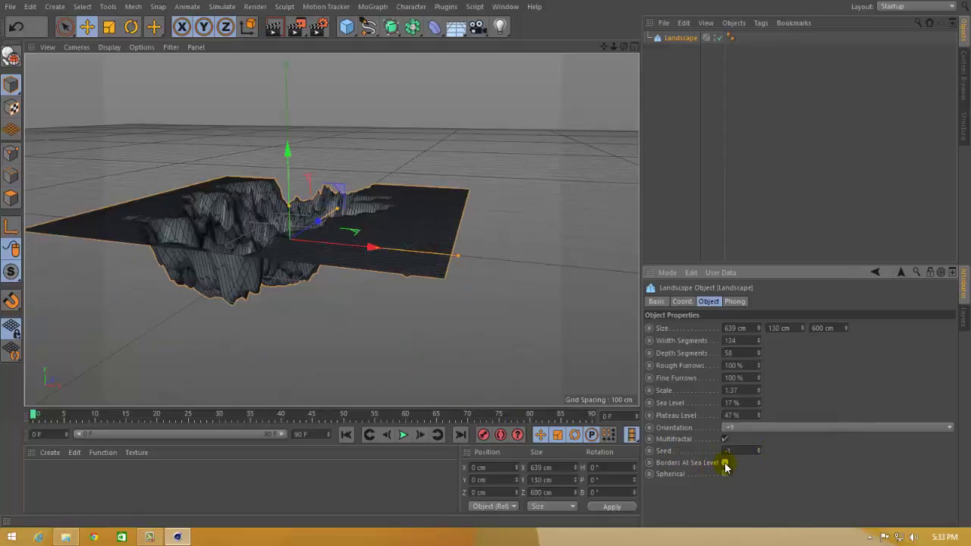
{"action": "left_click", "coordinate": [725, 463]}
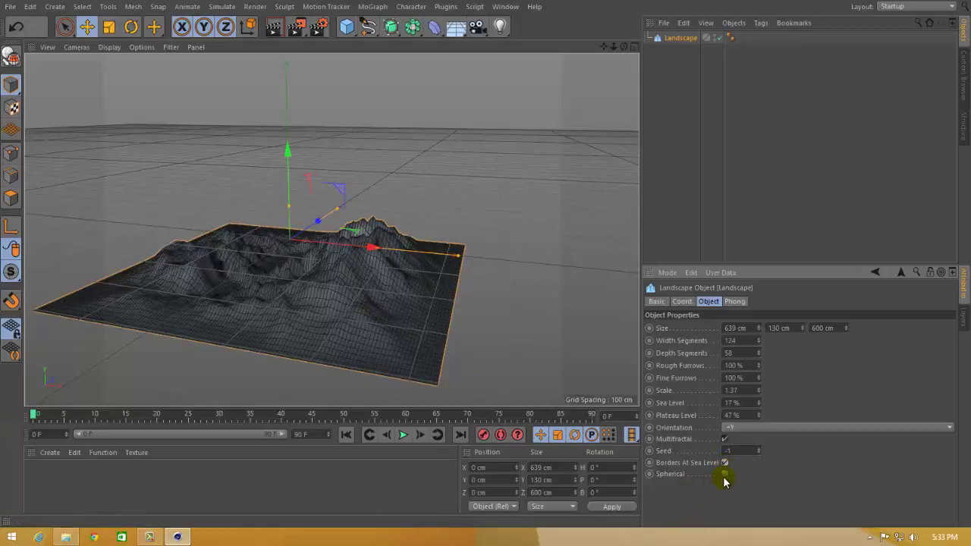
{"action": "left_click", "coordinate": [725, 475]}
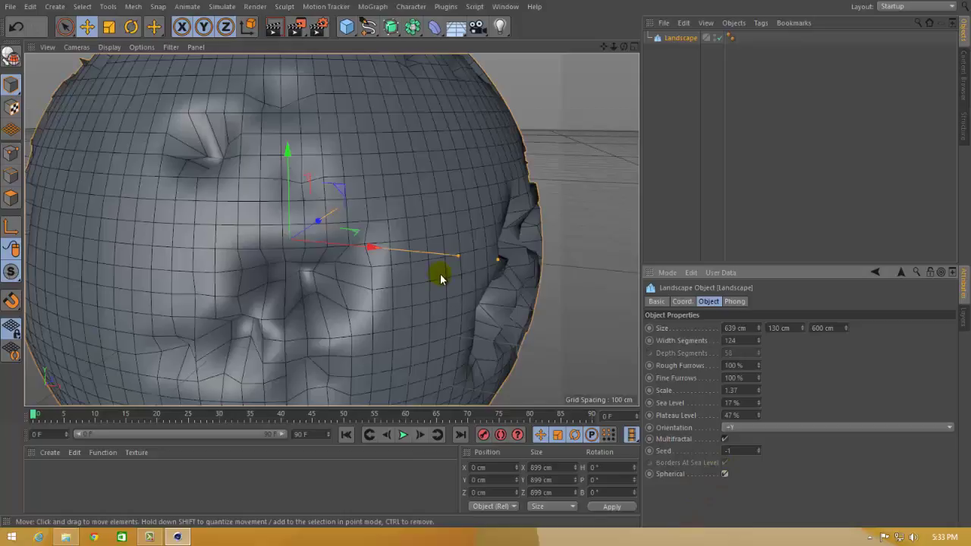
{"action": "scroll", "coordinate": [486, 269], "scroll_direction": "down", "scroll_amount": 10}
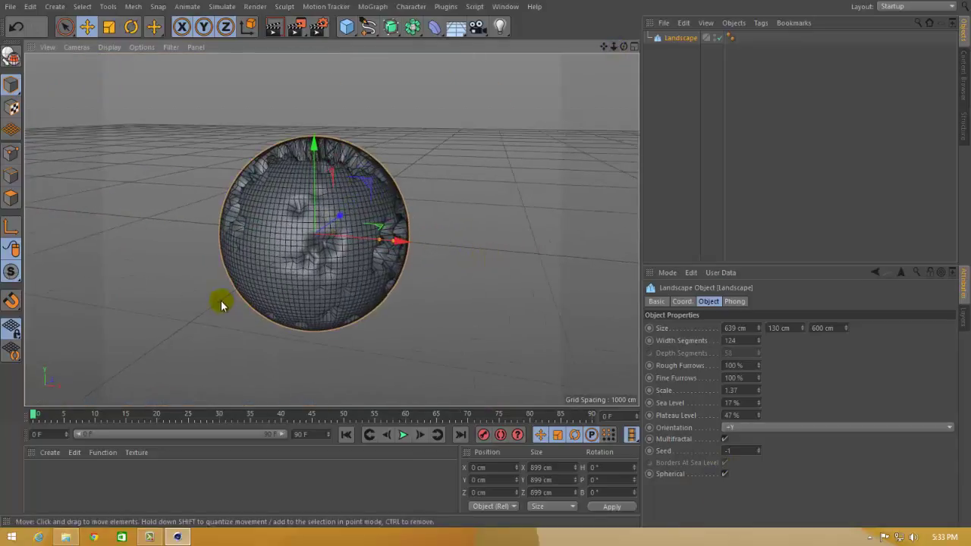
{"action": "left_click_drag", "start_coordinate": [220, 304], "coordinate": [209, 267], "text": "alt"}
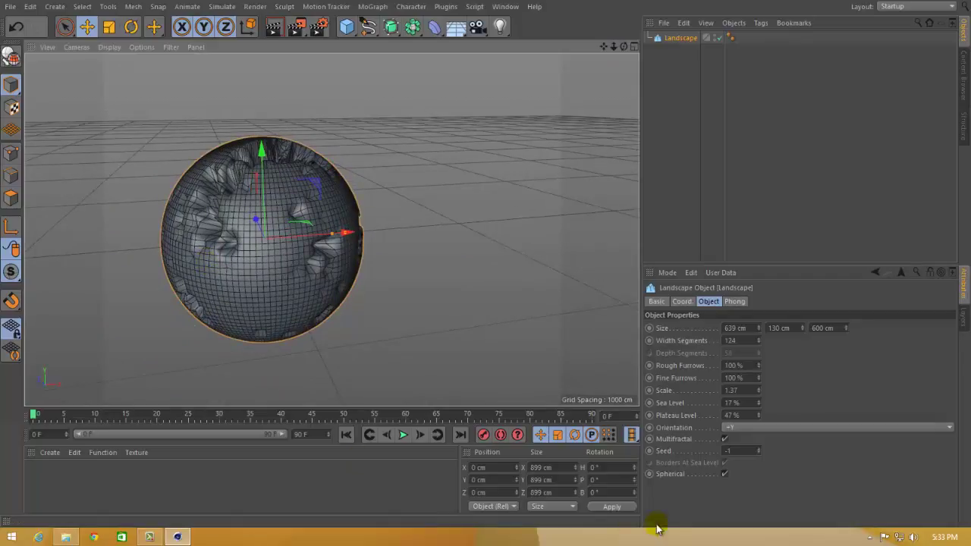
{"action": "left_click", "coordinate": [724, 474]}
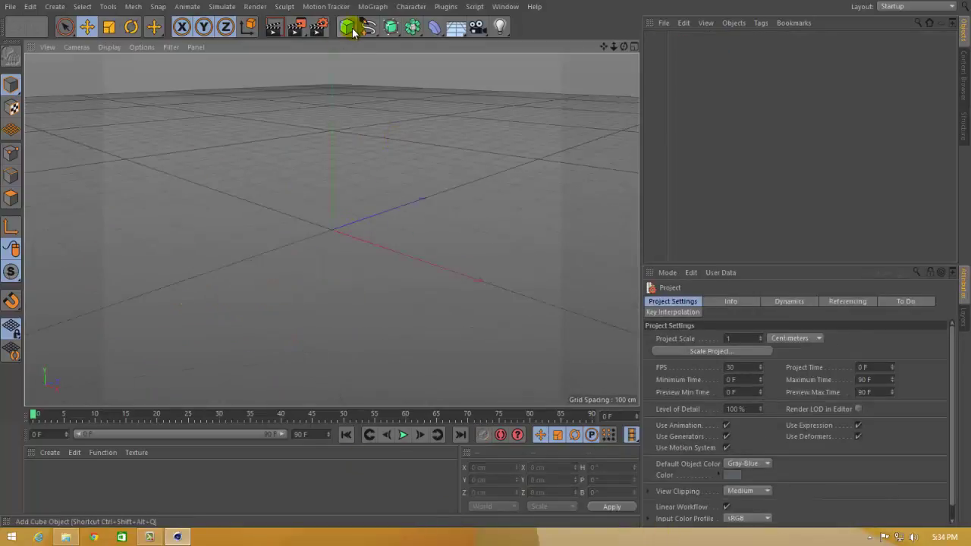
- Add a relief primitive textured with the glossy_spheres1 image, copying the image to the project location, and inspect its surface
{"action": "left_click_drag", "start_coordinate": [346, 26], "coordinate": [393, 135]}
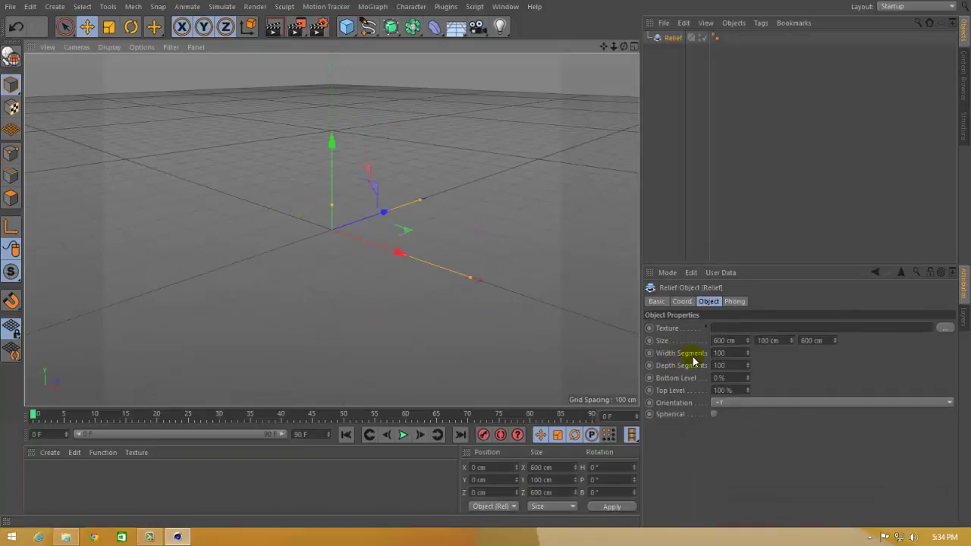
{"action": "left_click", "coordinate": [946, 329]}
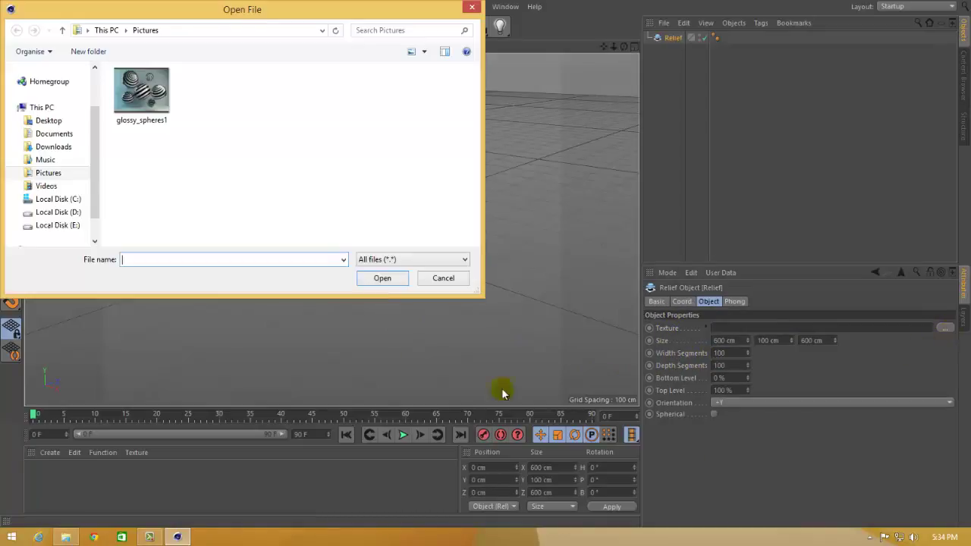
{"action": "left_click", "coordinate": [152, 94]}
{"action": "left_click", "coordinate": [389, 280]}
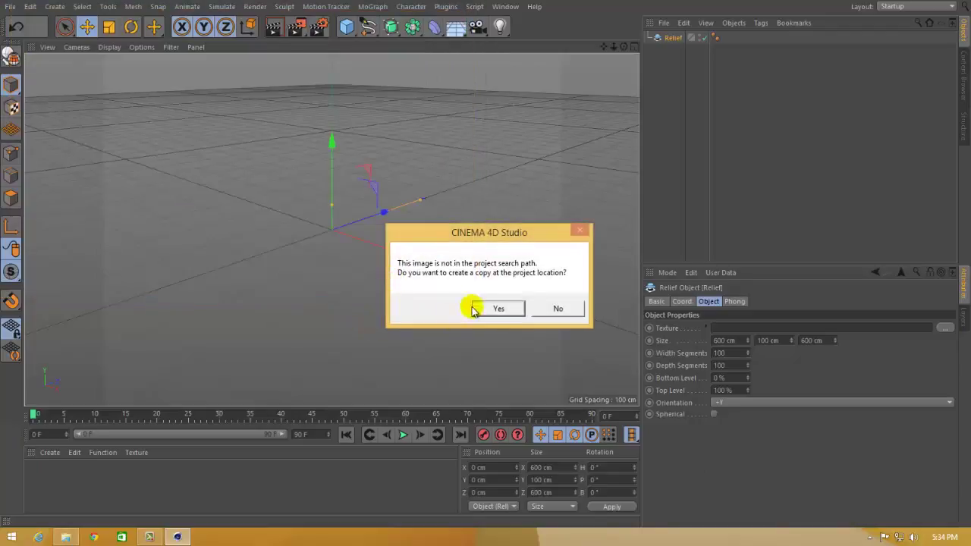
{"action": "left_click_drag", "start_coordinate": [414, 233], "coordinate": [374, 211]}
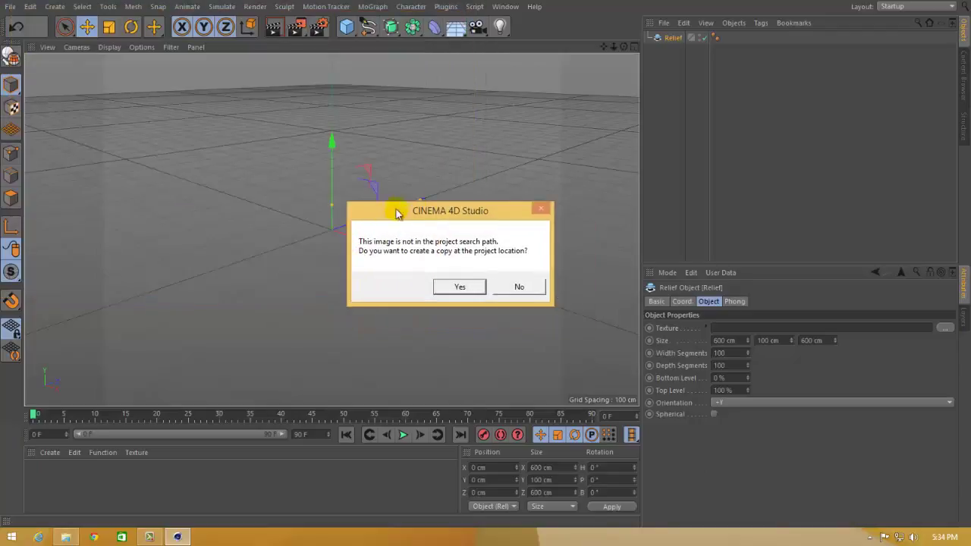
{"action": "left_click", "coordinate": [461, 286]}
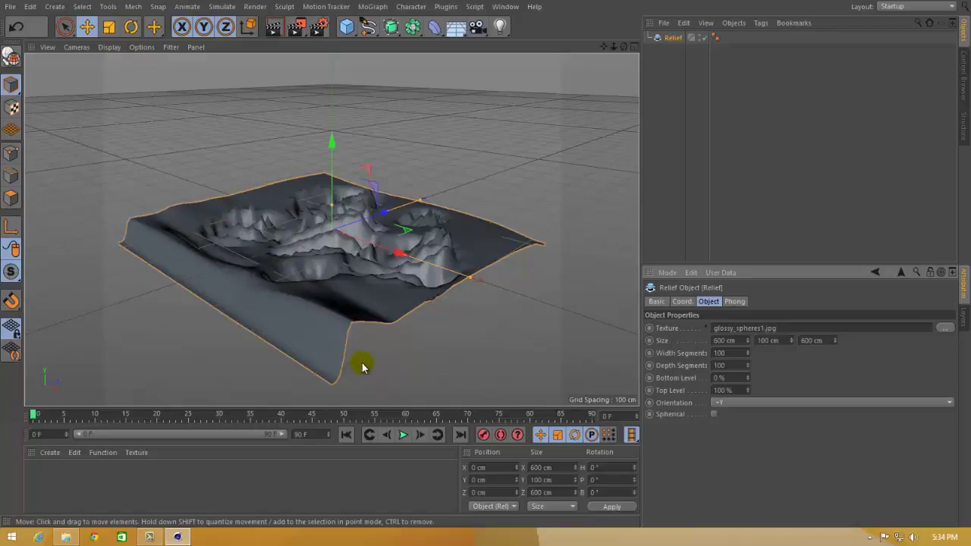
{"action": "left_click_drag", "start_coordinate": [343, 289], "coordinate": [487, 258], "text": "alt"}
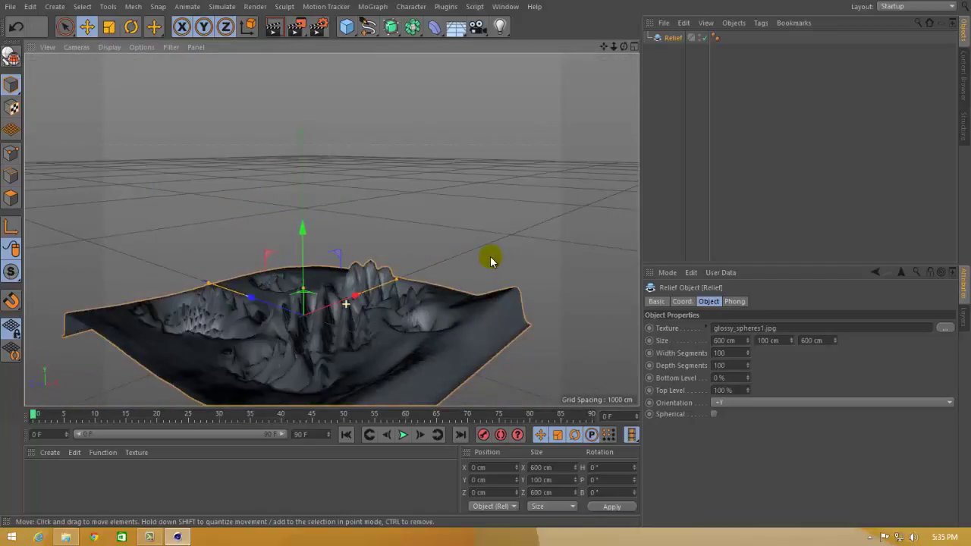
{"action": "left_click_drag", "start_coordinate": [489, 260], "coordinate": [197, 236], "text": "alt"}
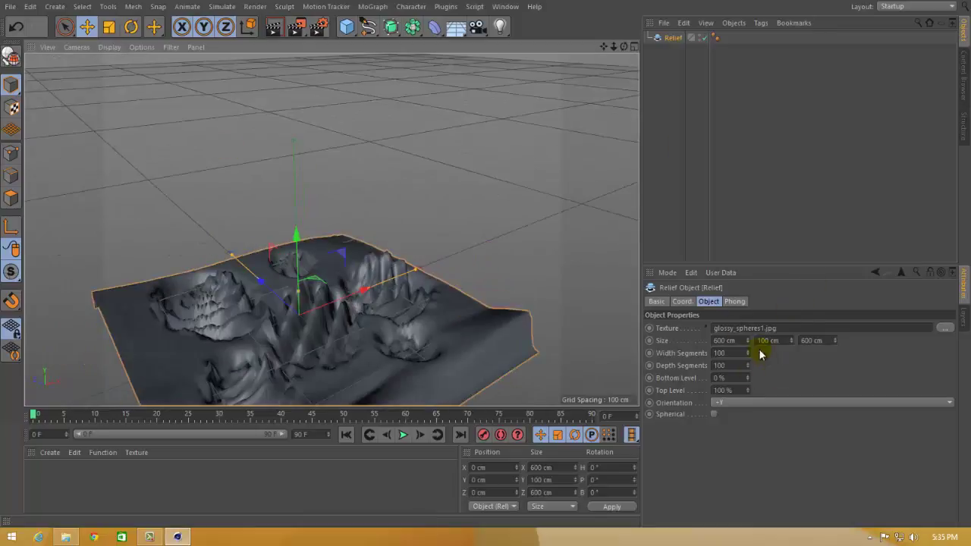
- Set the relief's X size to 636 cm, segments to 147 × 103, bottom level to 14% and top level to 75%, with mesh lines shown
{"action": "mouse_move", "coordinate": [747, 343]}
{"action": "left_mouse_down"}
{"action": "mouse_move", "coordinate": [622, 306]}
{"action": "mouse_move", "coordinate": [748, 357]}
{"action": "left_mouse_up"}
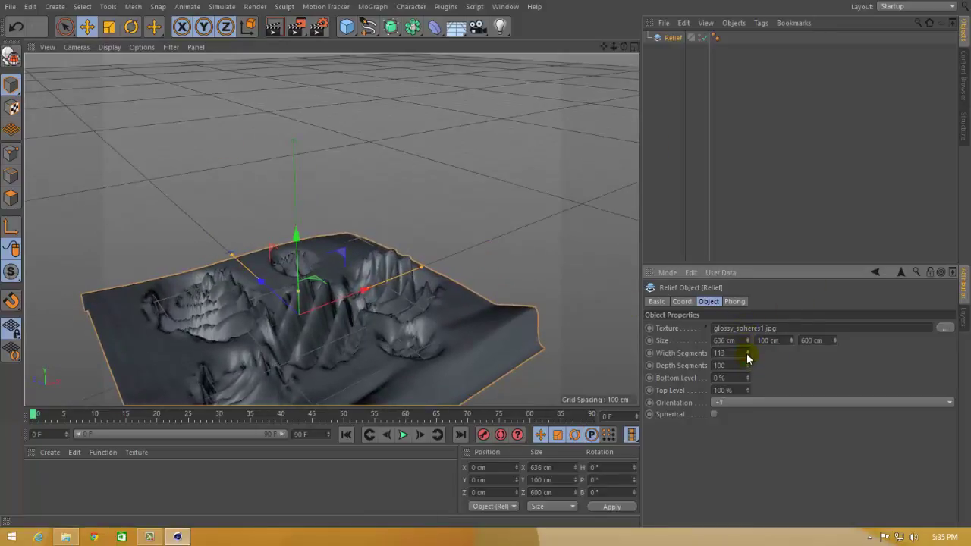
{"action": "left_click", "coordinate": [110, 47]}
{"action": "left_click", "coordinate": [129, 79]}
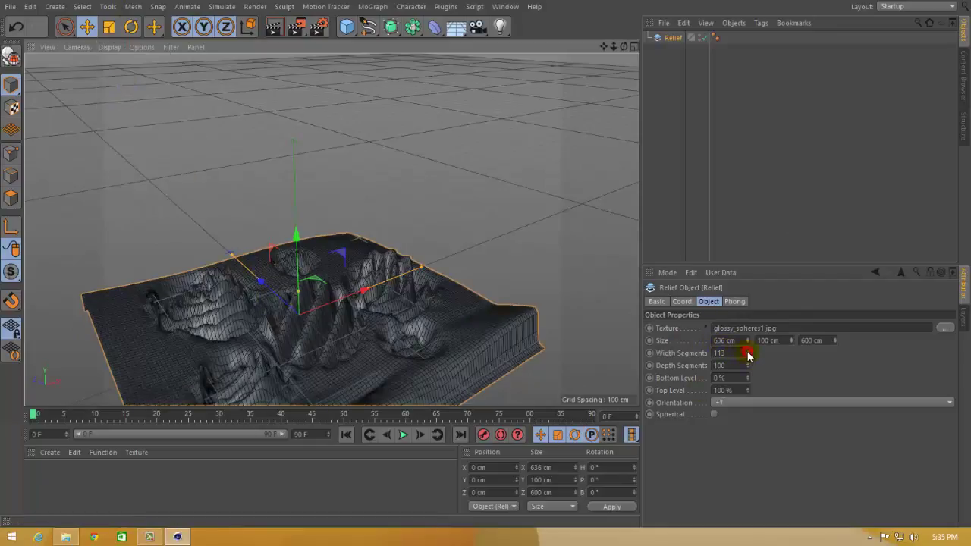
{"action": "left_click_drag", "start_coordinate": [747, 355], "coordinate": [750, 423]}
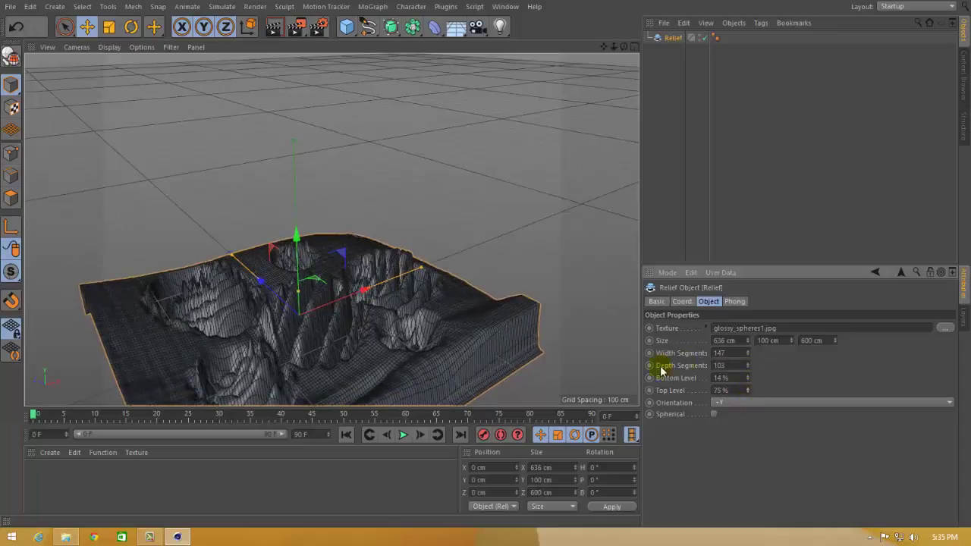
- Try the relief in the +Z orientation and return it to +Y
{"action": "left_click", "coordinate": [735, 405]}
{"action": "left_click", "coordinate": [728, 431]}
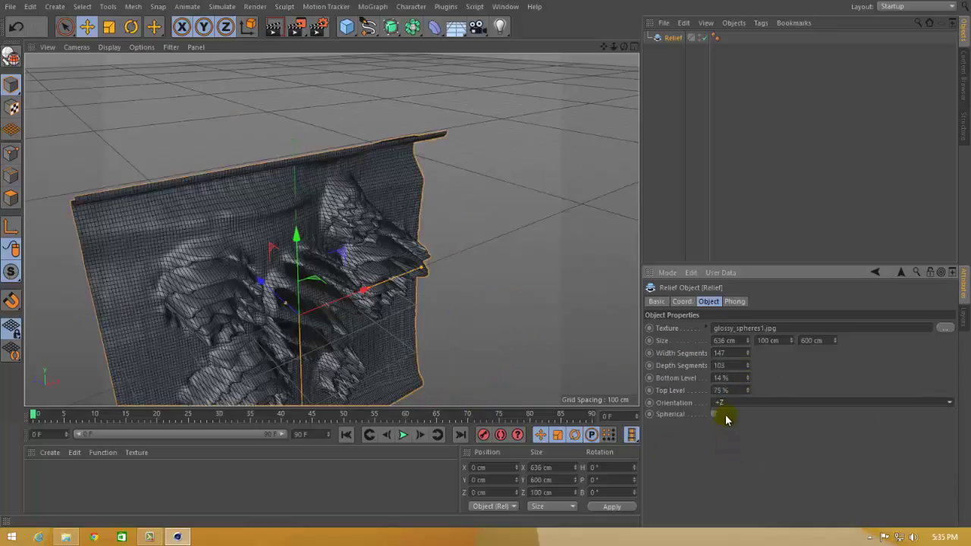
{"action": "left_click", "coordinate": [726, 403]}
{"action": "left_click", "coordinate": [726, 440]}
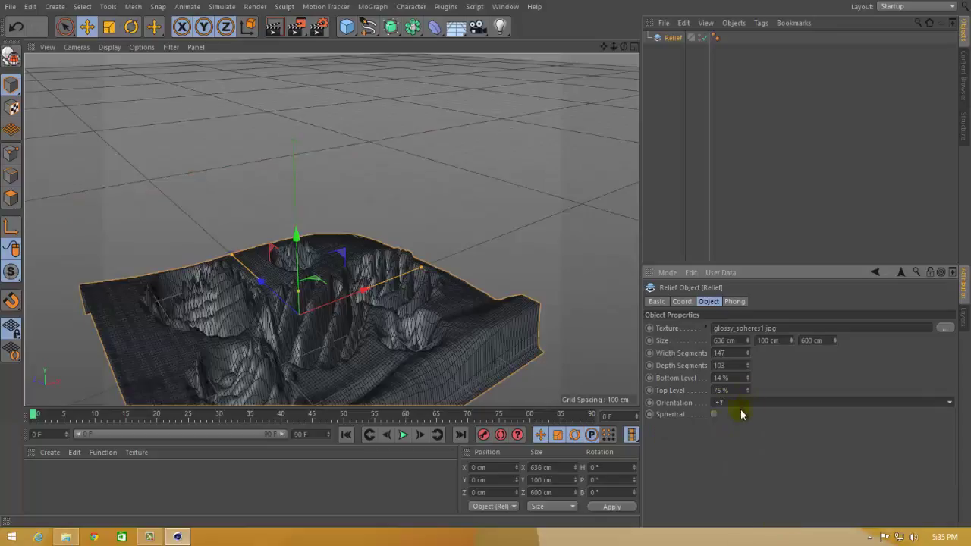
- Turn the relief into its spherical form and inspect the whole ball from another angle
{"action": "left_click", "coordinate": [714, 415]}
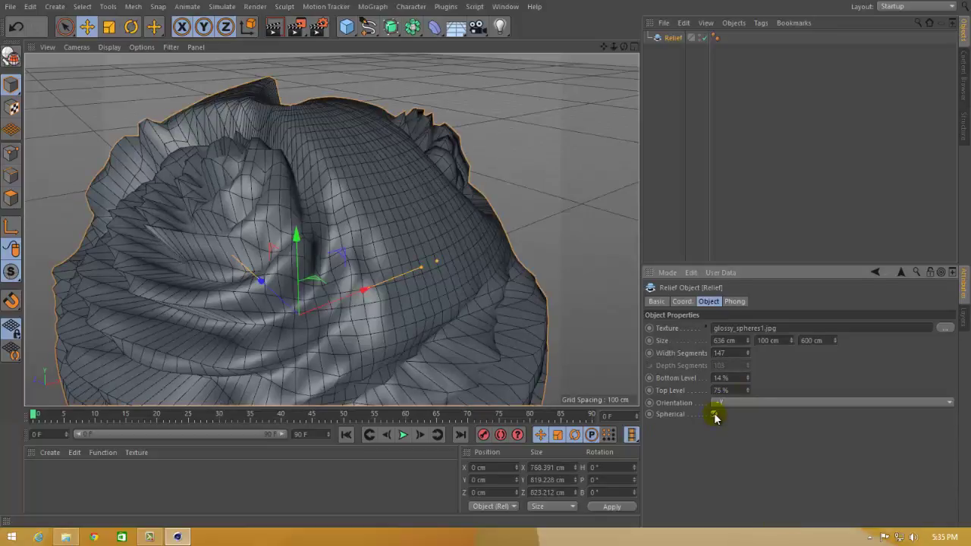
{"action": "scroll", "coordinate": [485, 256], "scroll_direction": "down", "scroll_amount": 10}
{"action": "left_click_drag", "start_coordinate": [486, 256], "coordinate": [328, 222], "text": "alt"}
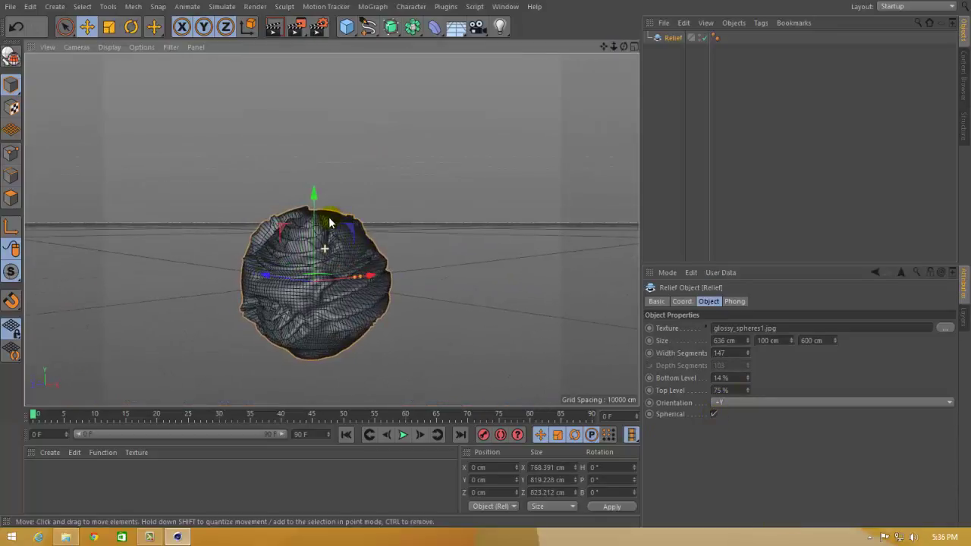
- Delete the relief and add a guide object to the empty scene
{"action": "key", "text": "Delete"}
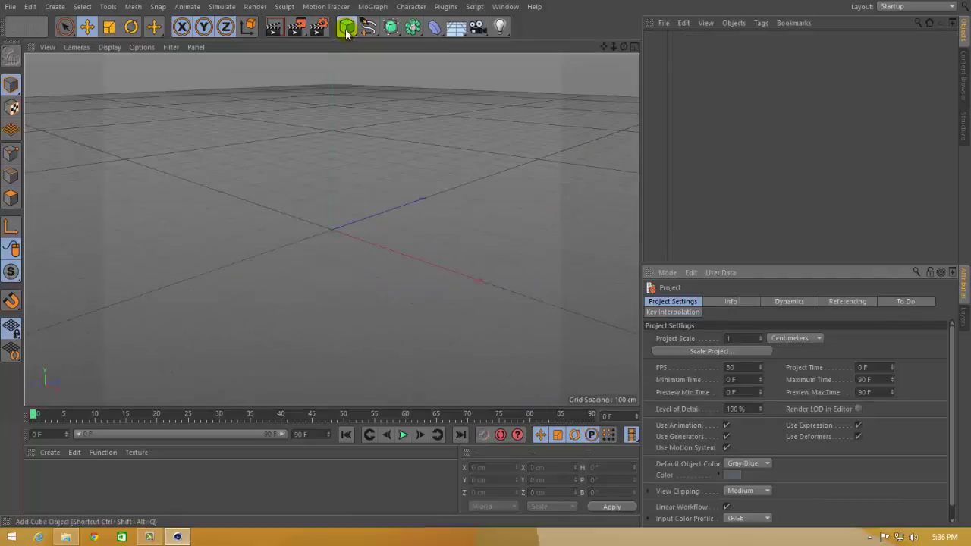
{"action": "left_click_drag", "start_coordinate": [347, 26], "coordinate": [414, 156]}
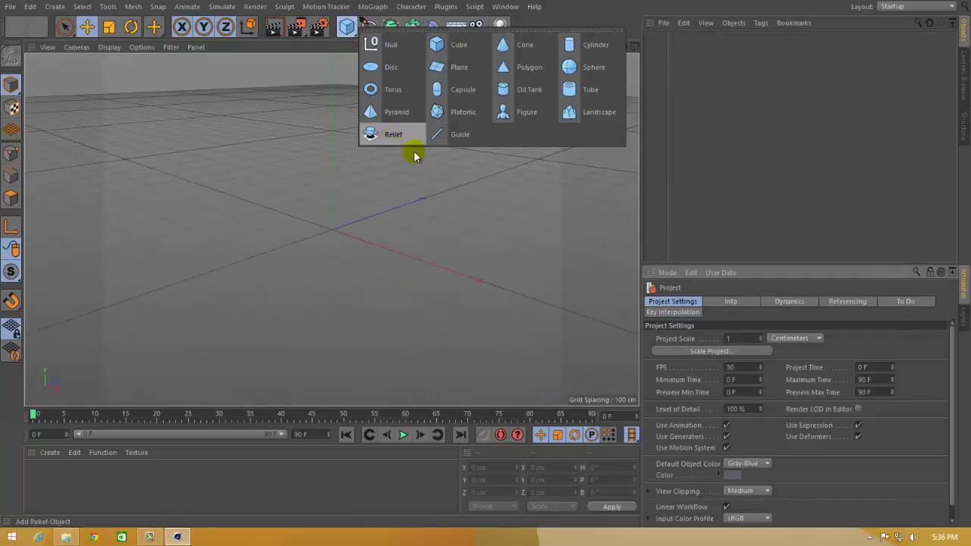
{"action": "left_click", "coordinate": [461, 135]}
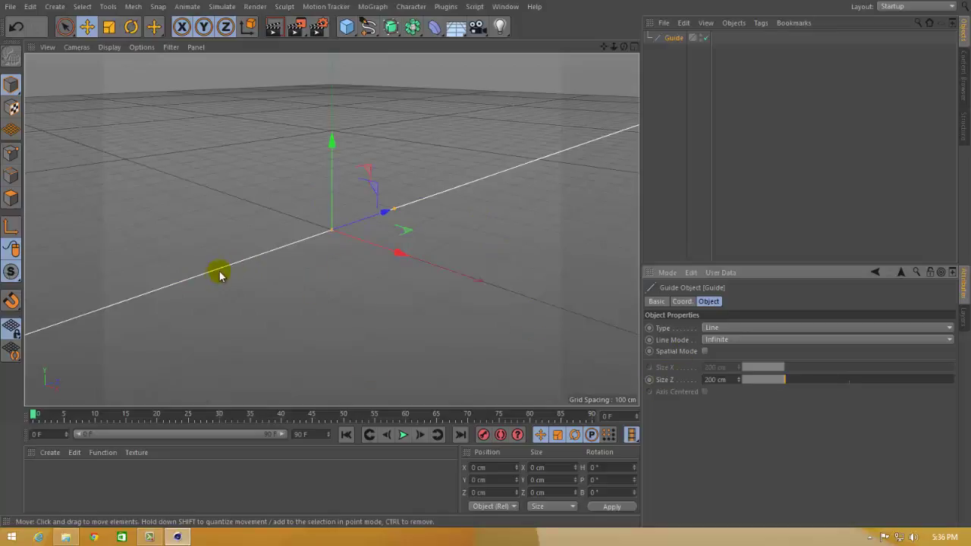
{"action": "scroll", "coordinate": [455, 235], "scroll_direction": "down", "scroll_amount": 5}
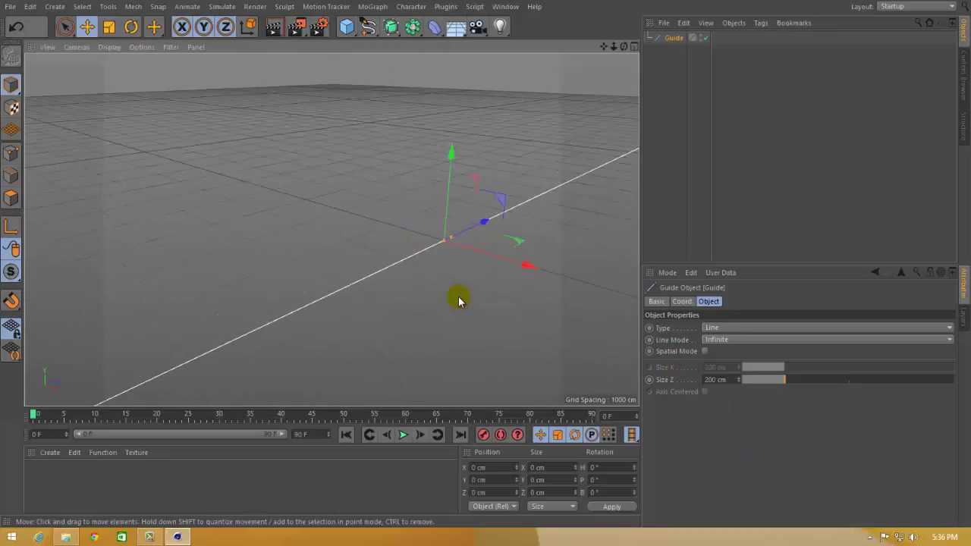
- Try the HalfLine mode on the guide and inspect where the line starts at the origin
{"action": "left_click", "coordinate": [734, 340]}
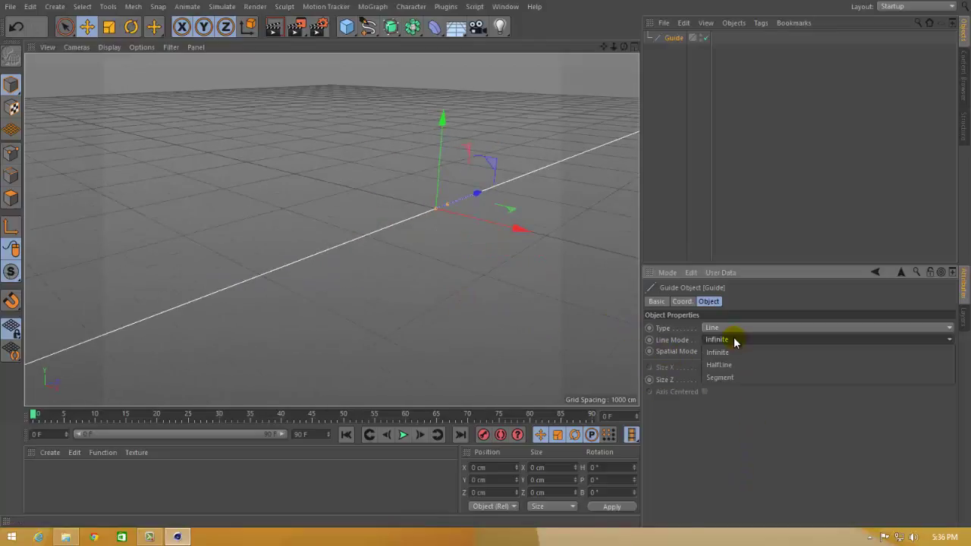
{"action": "left_click", "coordinate": [724, 364]}
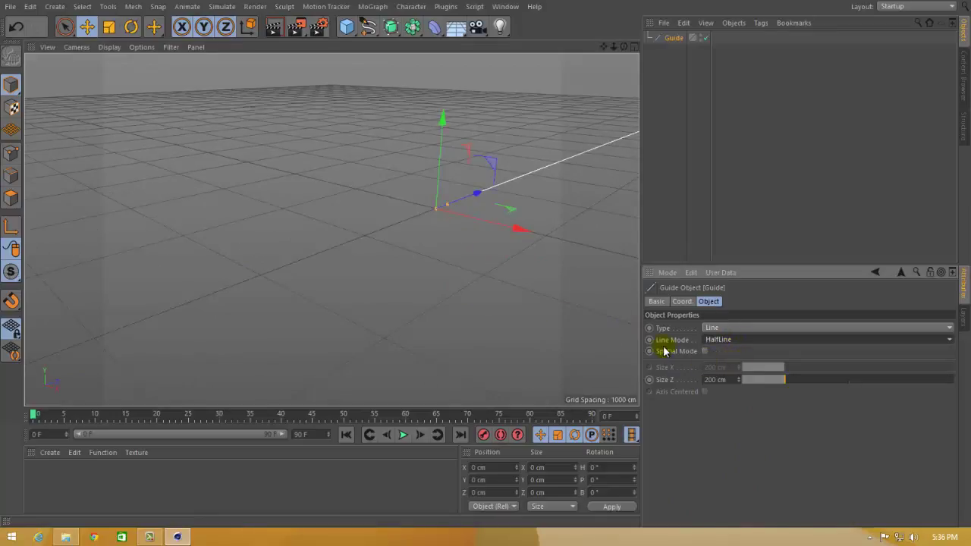
{"action": "left_click", "coordinate": [426, 275]}
{"action": "left_click", "coordinate": [439, 219]}
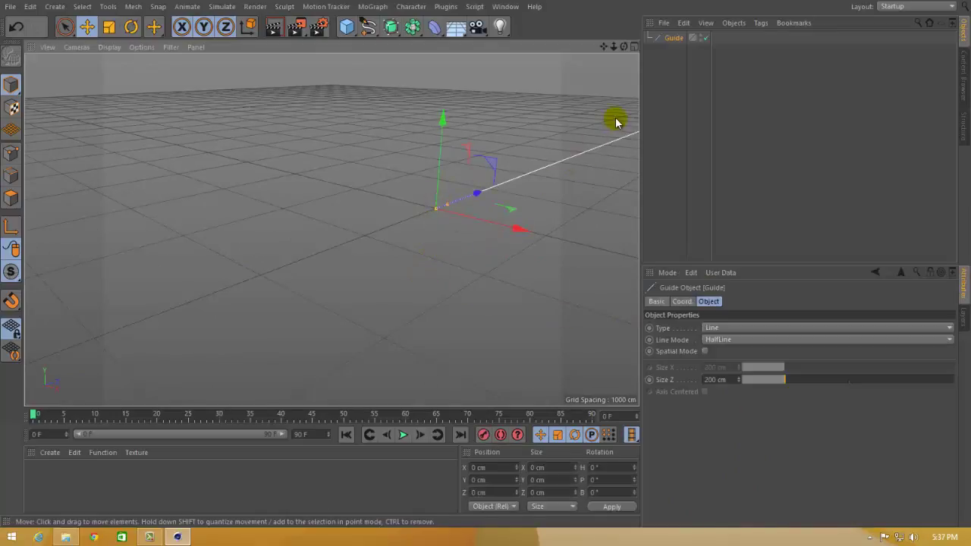
- Try the guide as a Segment with a Z size of 1000 cm and inspect its extent
{"action": "left_click", "coordinate": [737, 339]}
{"action": "left_click", "coordinate": [737, 372]}
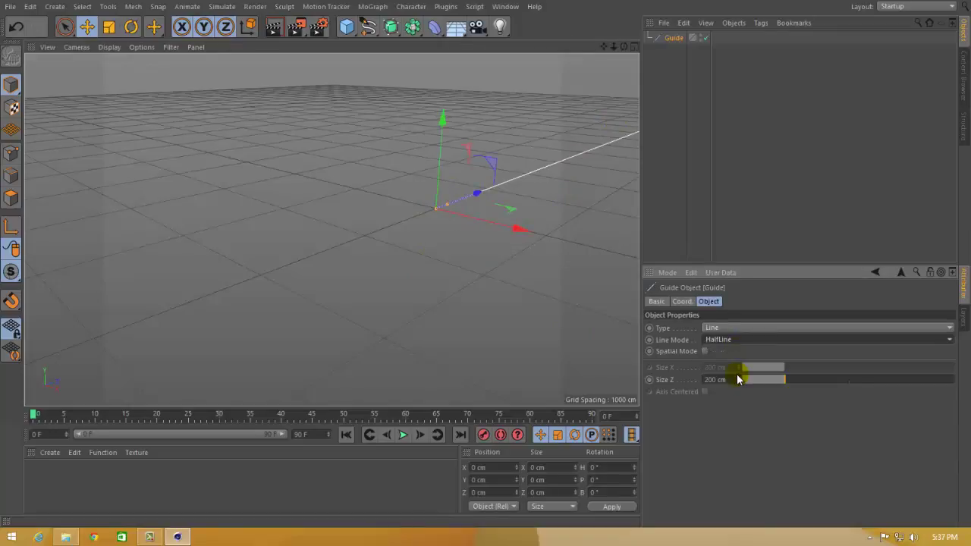
{"action": "left_click_drag", "start_coordinate": [786, 384], "coordinate": [965, 365]}
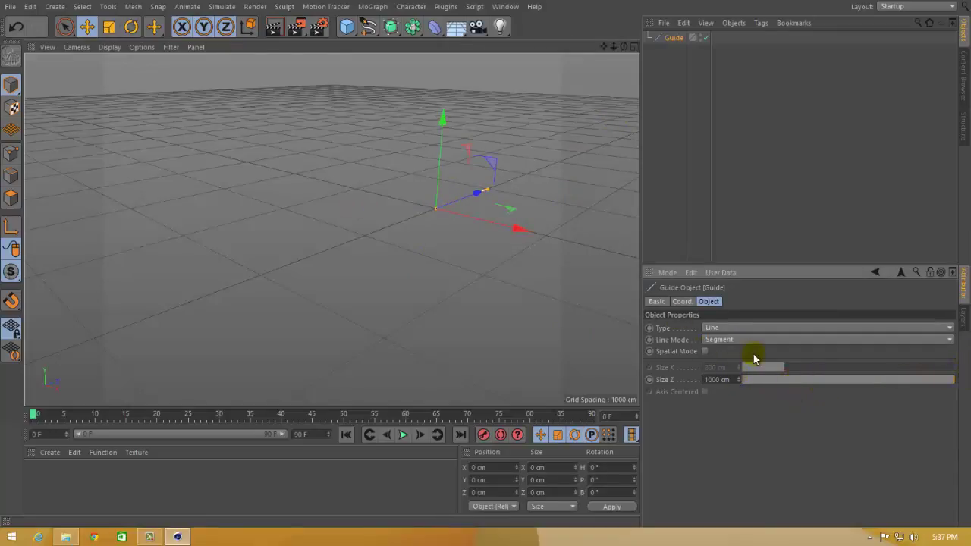
{"action": "left_click", "coordinate": [449, 208]}
{"action": "left_click", "coordinate": [447, 204]}
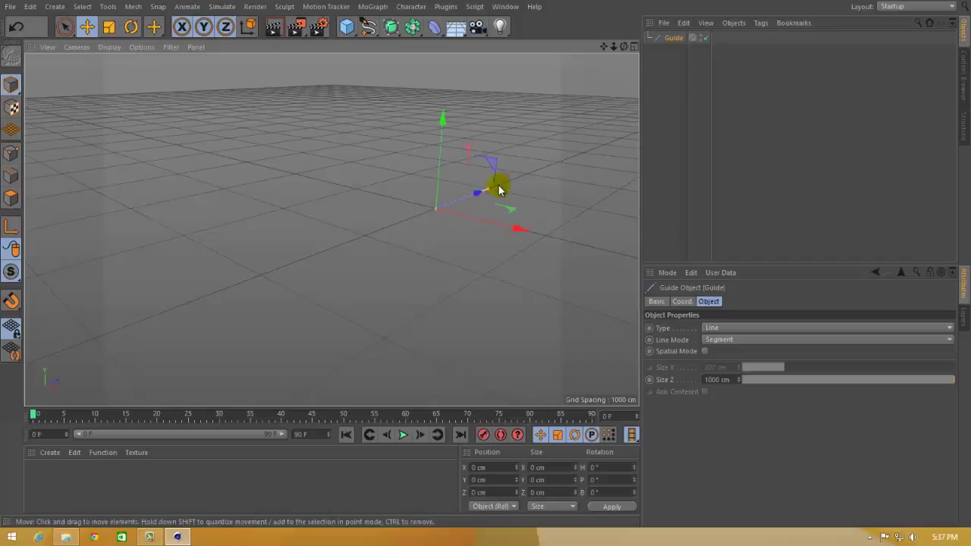
- Return the guide to the Infinite line mode with a 200 cm Z size, trying Spatial Mode on and off
{"action": "left_click", "coordinate": [726, 340]}
{"action": "left_click", "coordinate": [728, 352]}
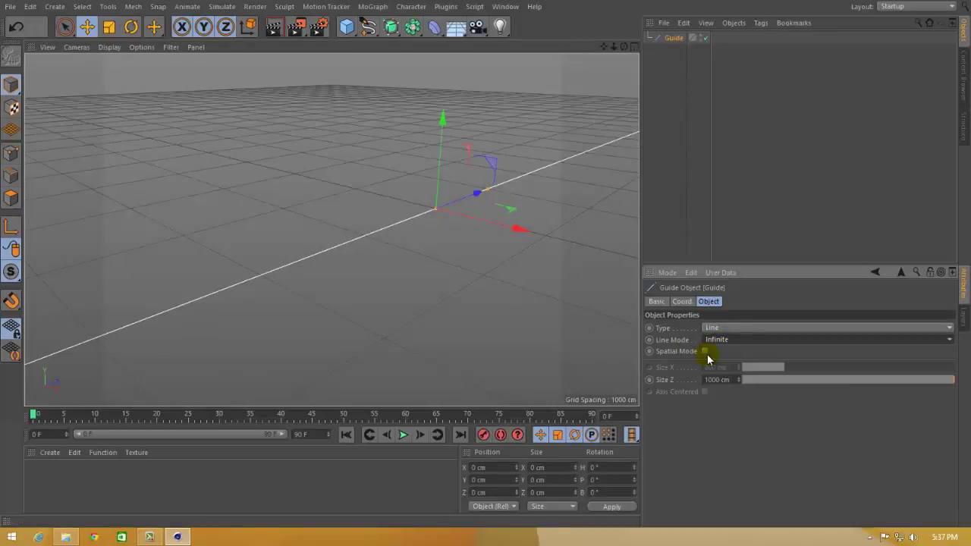
{"action": "left_click", "coordinate": [705, 352]}
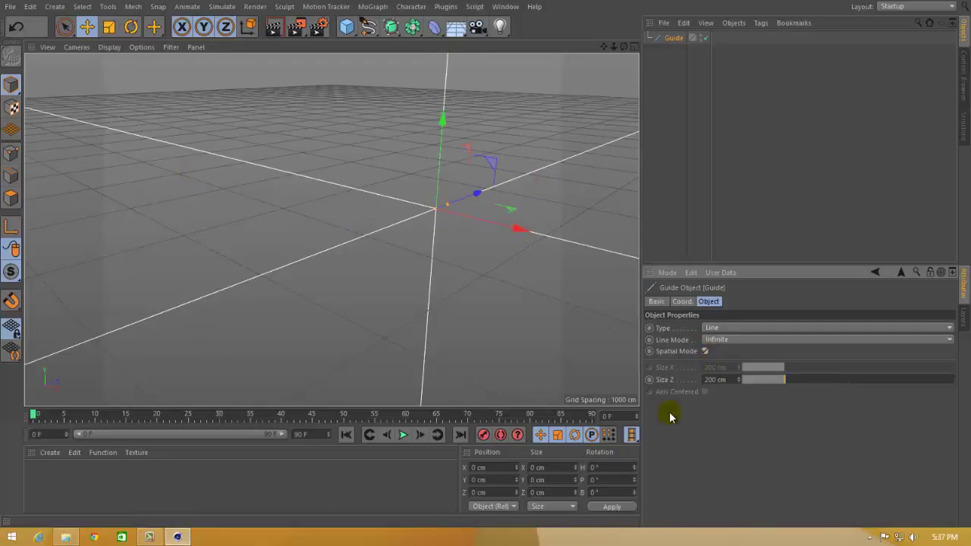
{"action": "left_click", "coordinate": [704, 351]}
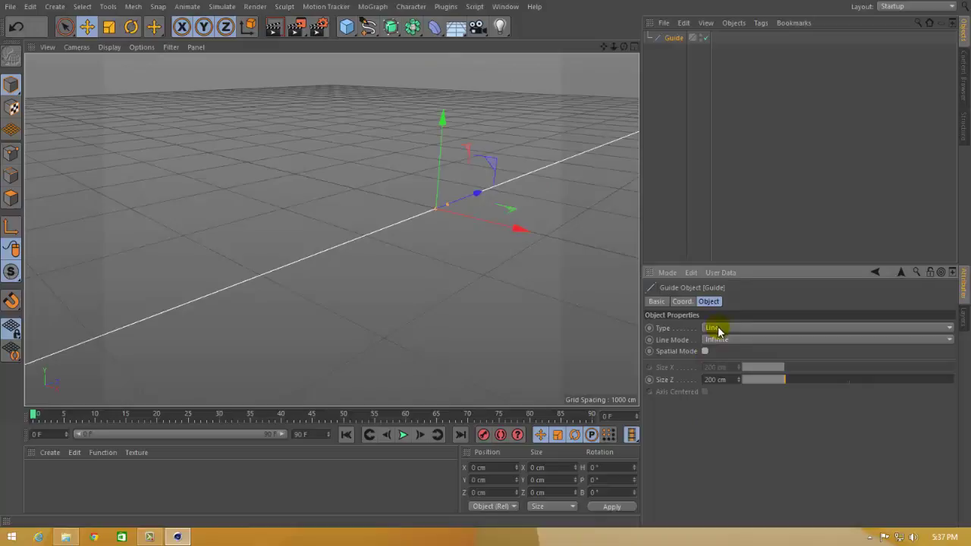
- Change the guide's type to Plane and size it 811 cm in X and 774 cm in Z
{"action": "left_click", "coordinate": [720, 331]}
{"action": "left_click", "coordinate": [724, 355]}
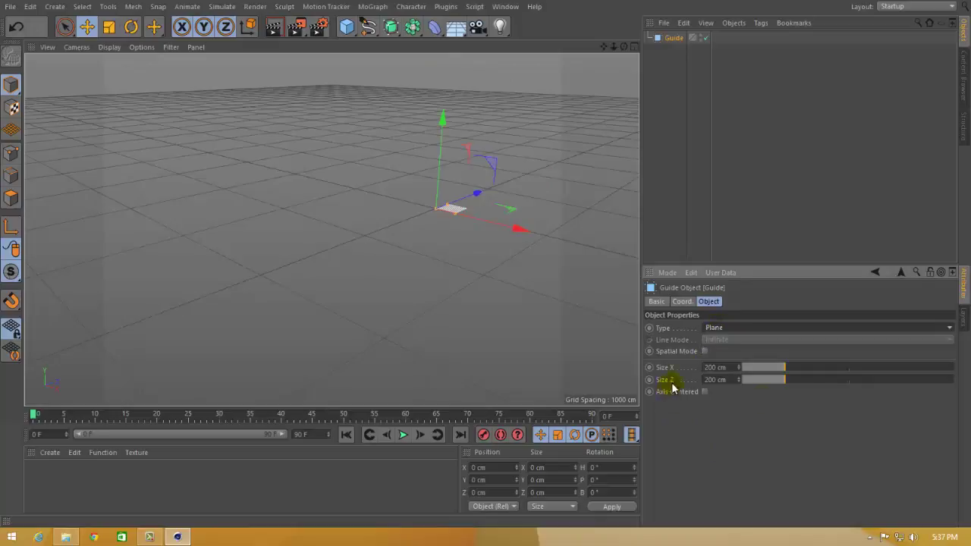
{"action": "left_click_drag", "start_coordinate": [785, 368], "coordinate": [956, 378]}
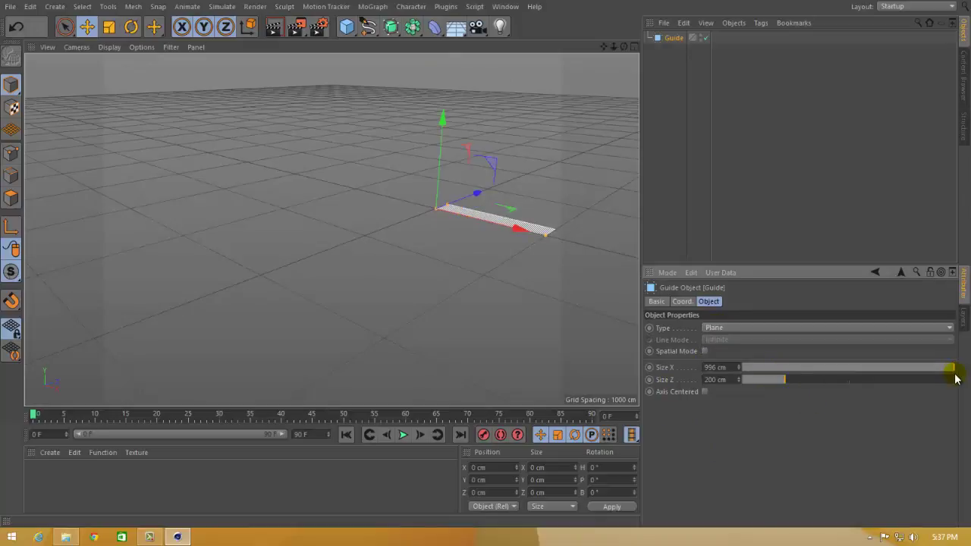
{"action": "left_click_drag", "start_coordinate": [791, 381], "coordinate": [903, 380]}
{"action": "left_click", "coordinate": [896, 370]}
{"action": "left_click_drag", "start_coordinate": [877, 382], "coordinate": [868, 384]}
{"action": "left_click", "coordinate": [914, 368]}
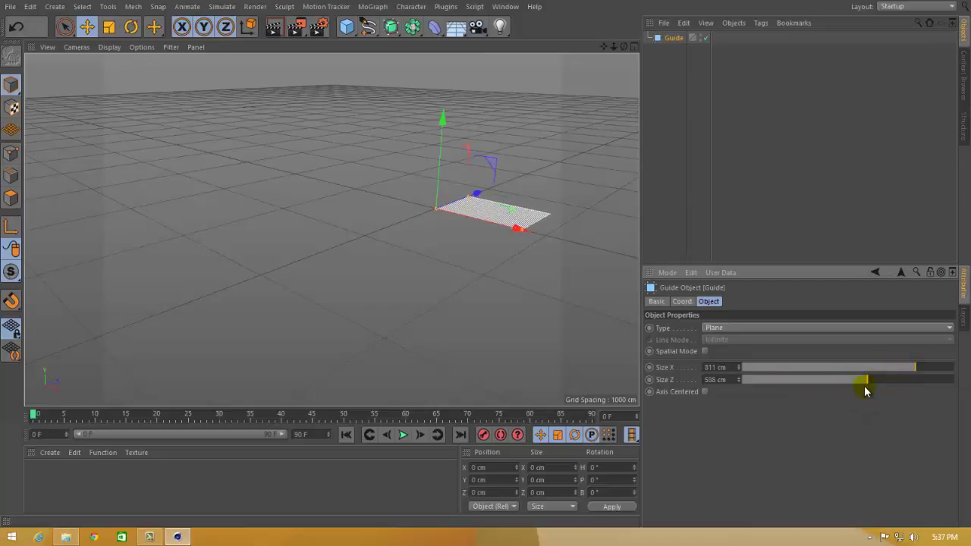
{"action": "left_click", "coordinate": [907, 380]}
- Center the plane guide on its axis and resize it to 751 cm in X and 919 cm in Z
{"action": "left_click", "coordinate": [705, 393]}
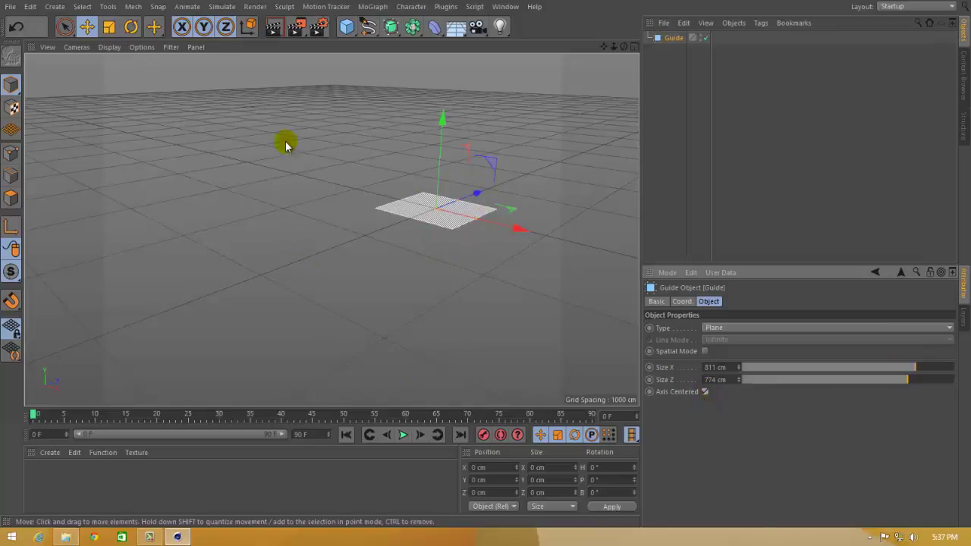
{"action": "left_click_drag", "start_coordinate": [910, 370], "coordinate": [927, 379]}
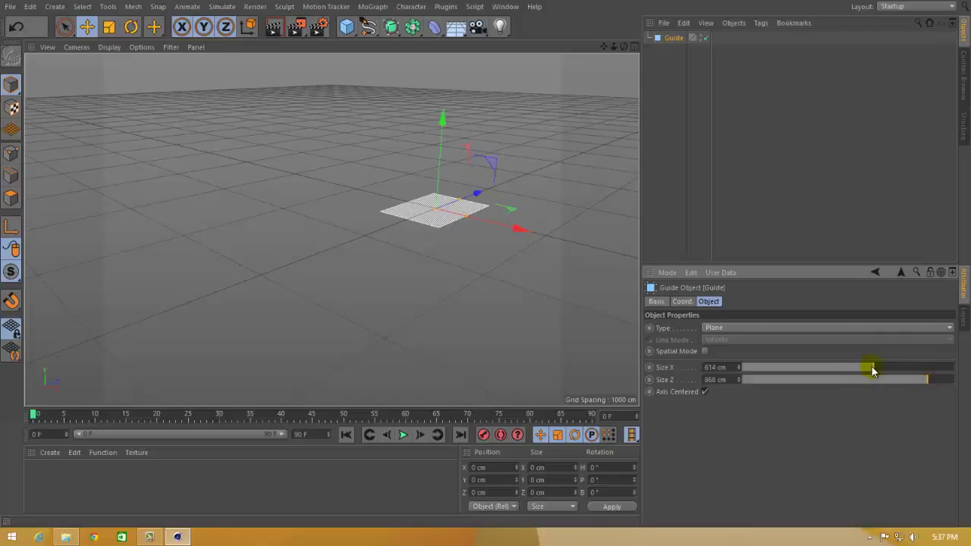
{"action": "left_click_drag", "start_coordinate": [867, 369], "coordinate": [937, 380]}
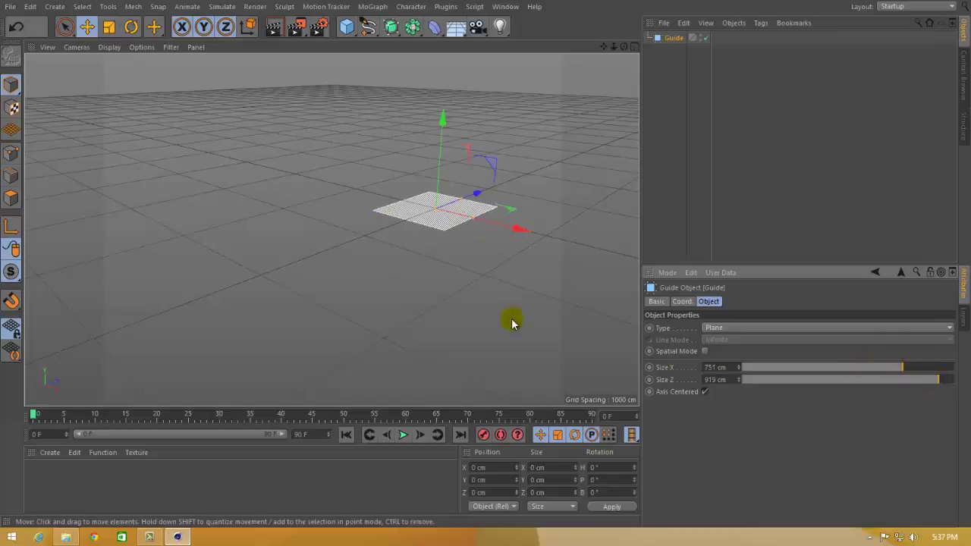
{"action": "left_click", "coordinate": [347, 27]}
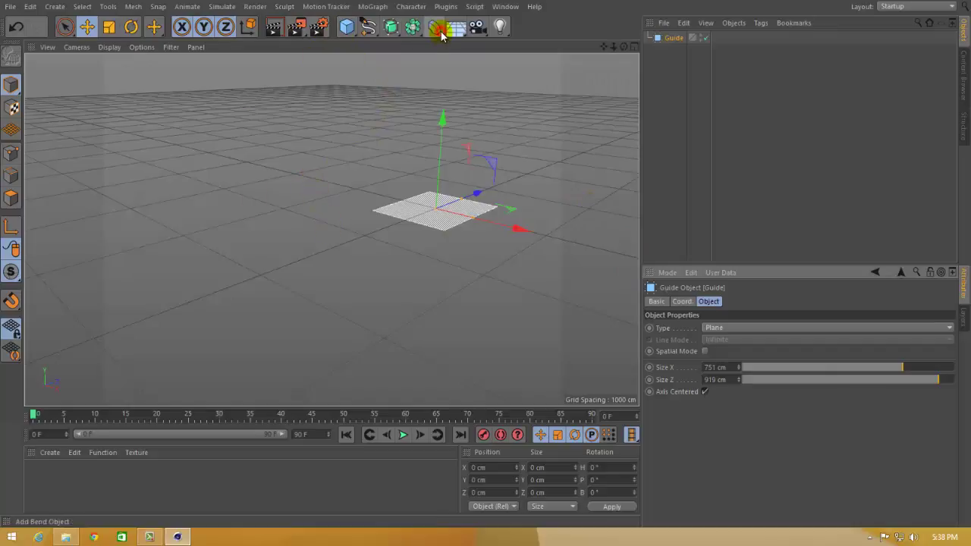
{"action": "left_click", "coordinate": [442, 35]}
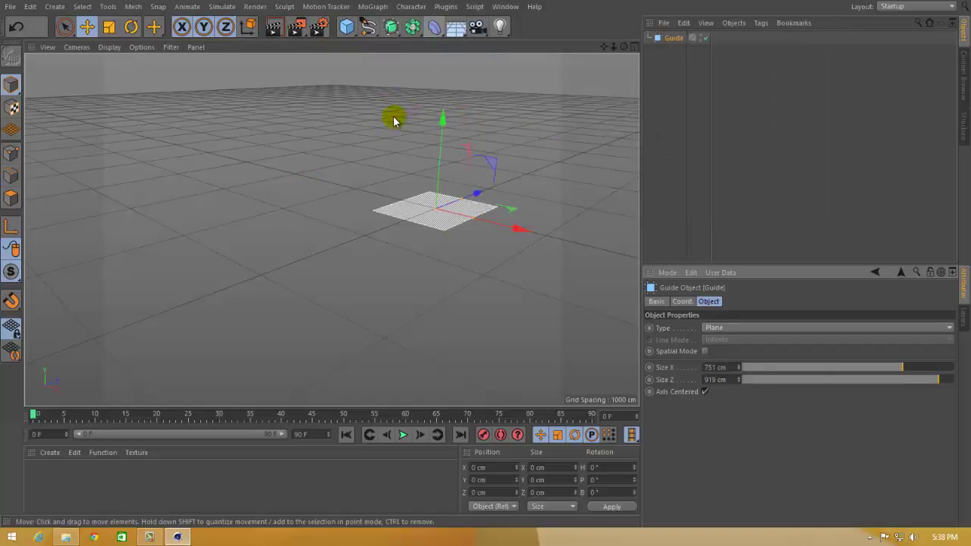
{"action": "left_click", "coordinate": [370, 28]}
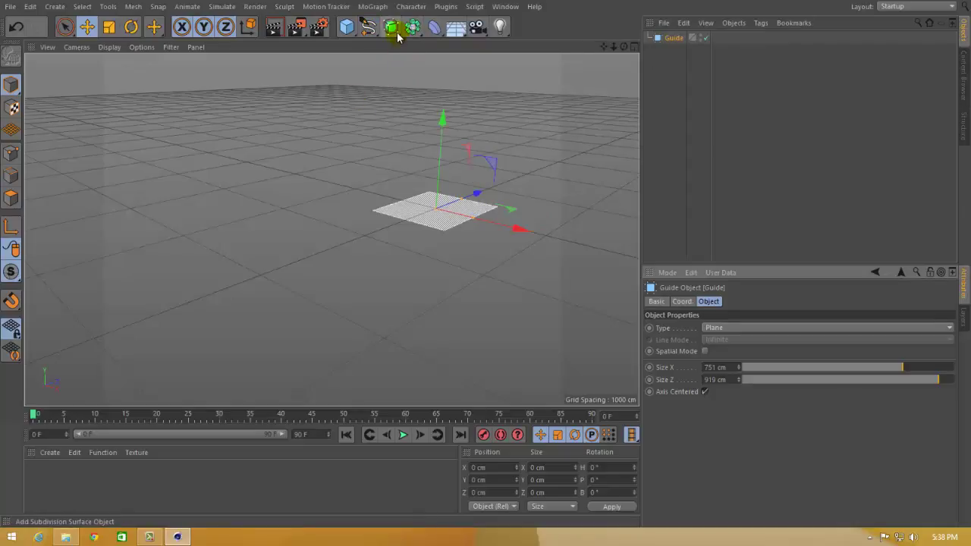
{"action": "left_click", "coordinate": [396, 34]}
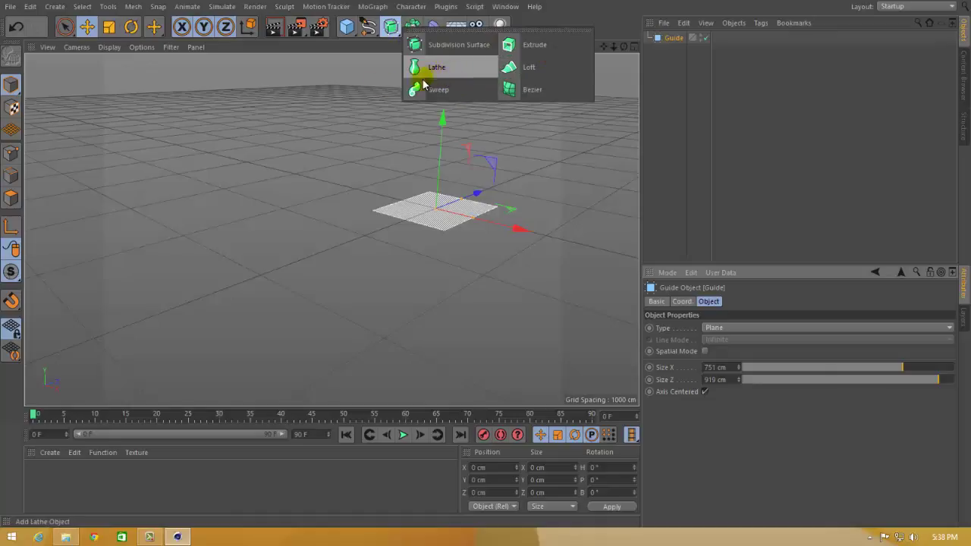
{"action": "left_click", "coordinate": [371, 30]}
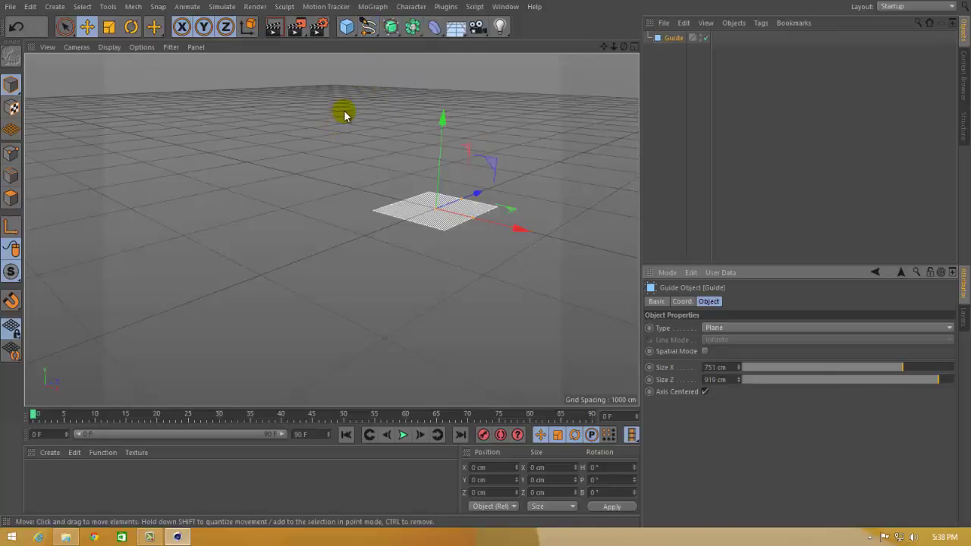